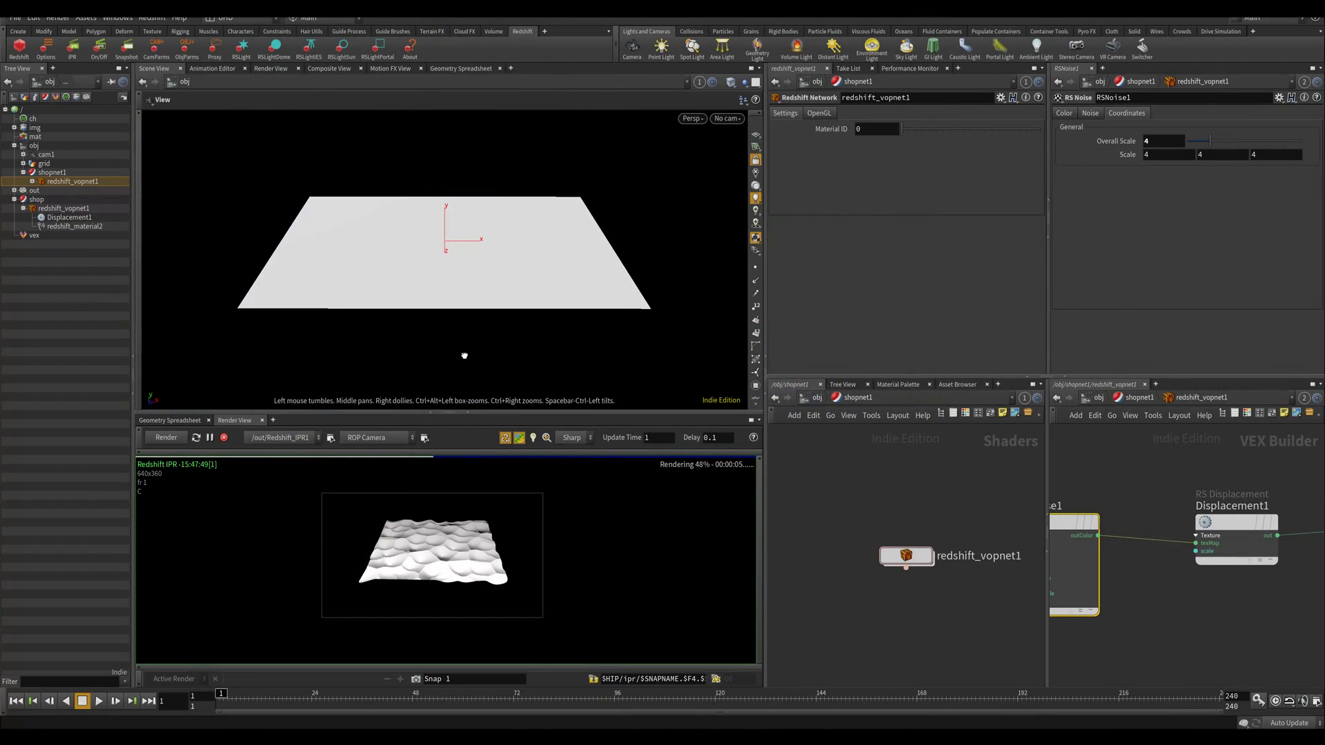
# Orbit around the grid in the scene view and stop the running Redshift IPR render
pyautogui.keyDown('alt'); pyautogui.moveTo(465, 355); pyautogui.dragTo(471, 374); pyautogui.keyUp('alt')
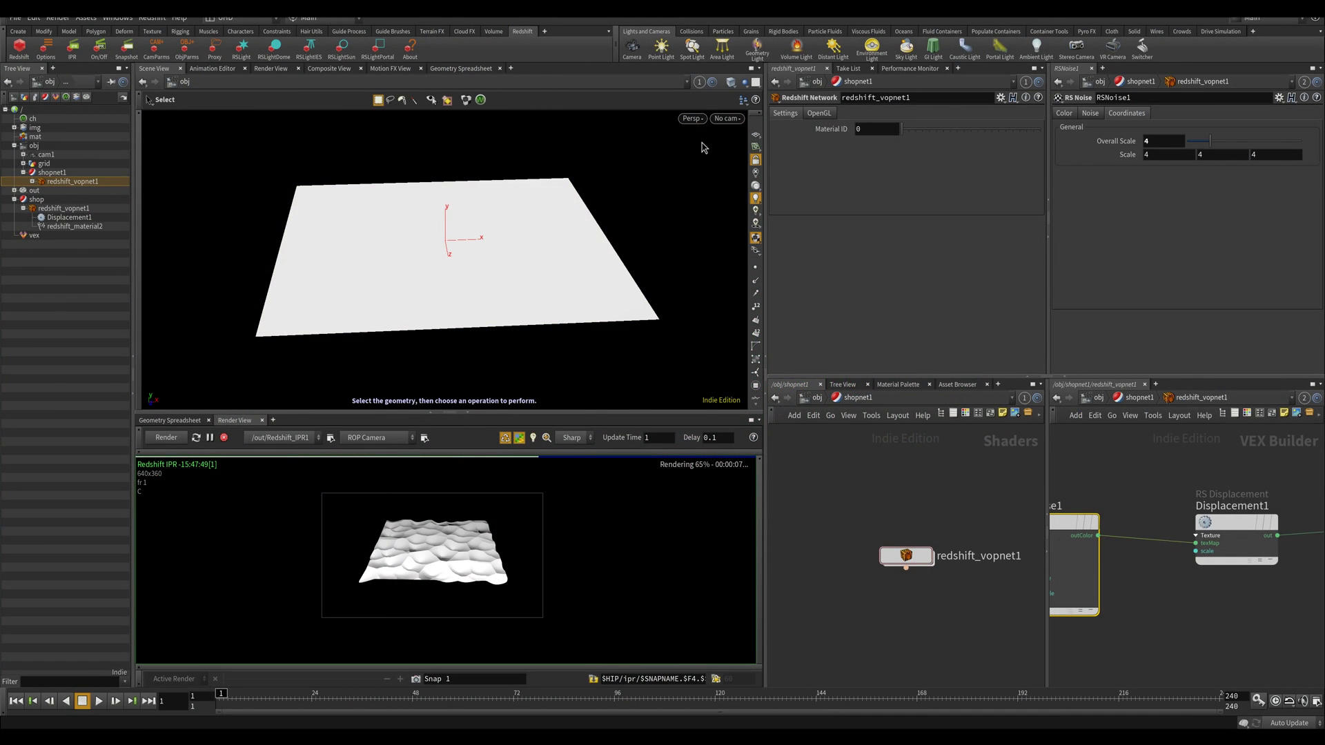
pyautogui.click(225, 438)
pyautogui.press('Escape')
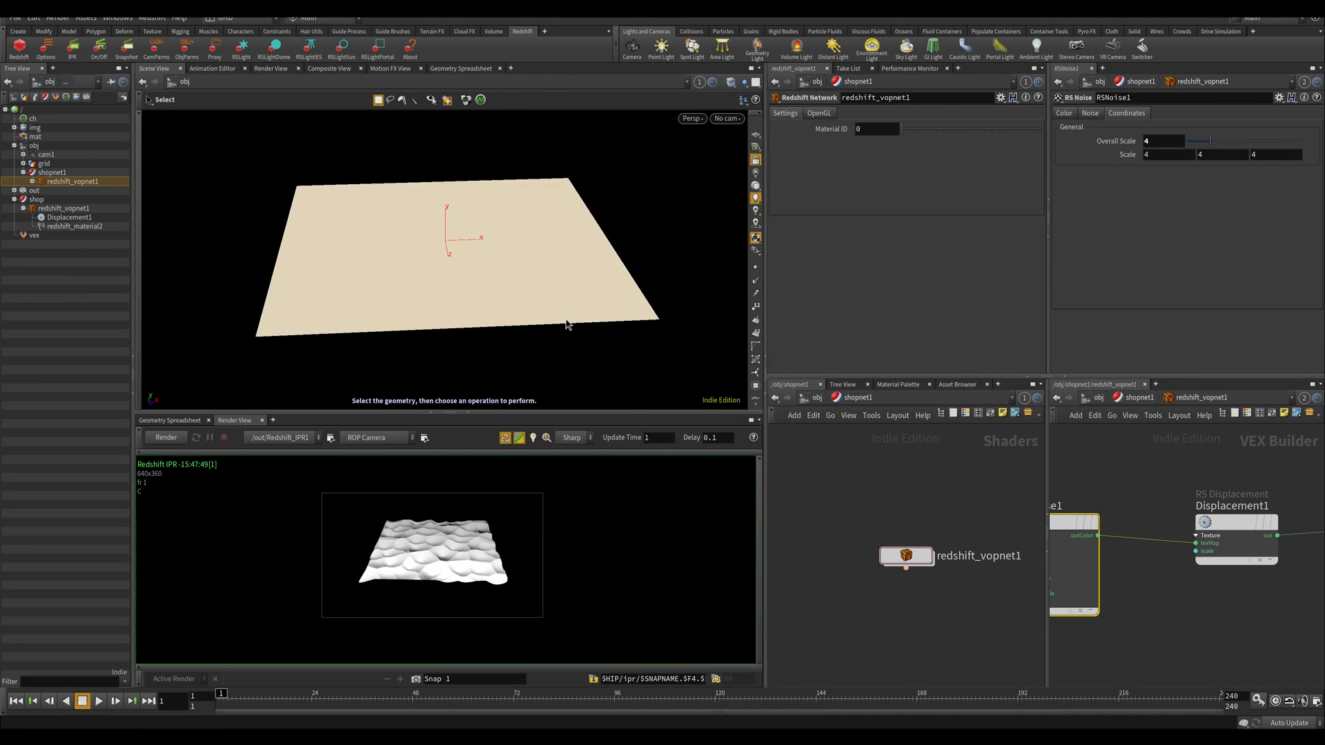
pyautogui.moveTo(562, 319); pyautogui.dragTo(535, 332)
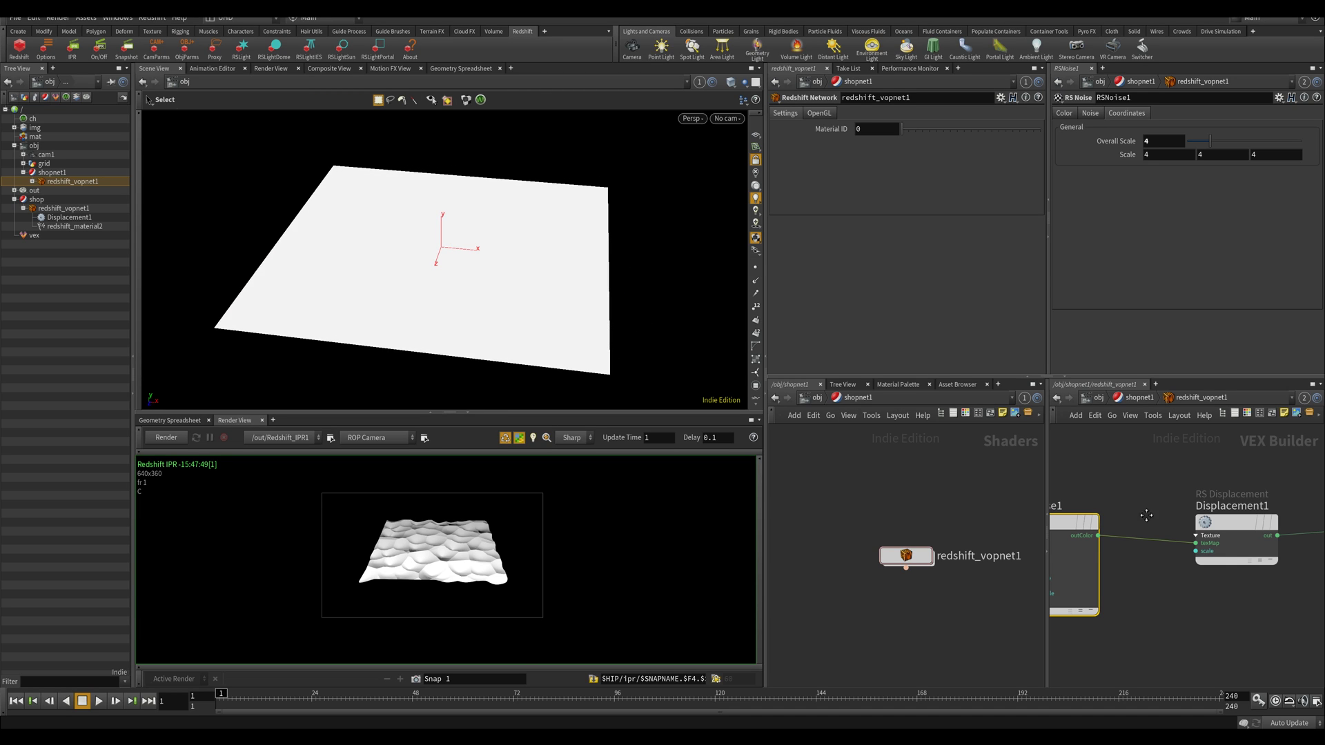
# Examine the noise, displacement and material chain in redshift_vopnet1, moving the redshift_material1 node slightly closer to Displacement1
pyautogui.moveTo(1148, 515); pyautogui.dragTo(1211, 527, button='middle')
pyautogui.moveTo(1137, 527); pyautogui.dragTo(1137, 535)
pyautogui.moveTo(1137, 535); pyautogui.dragTo(1095, 554, button='middle')
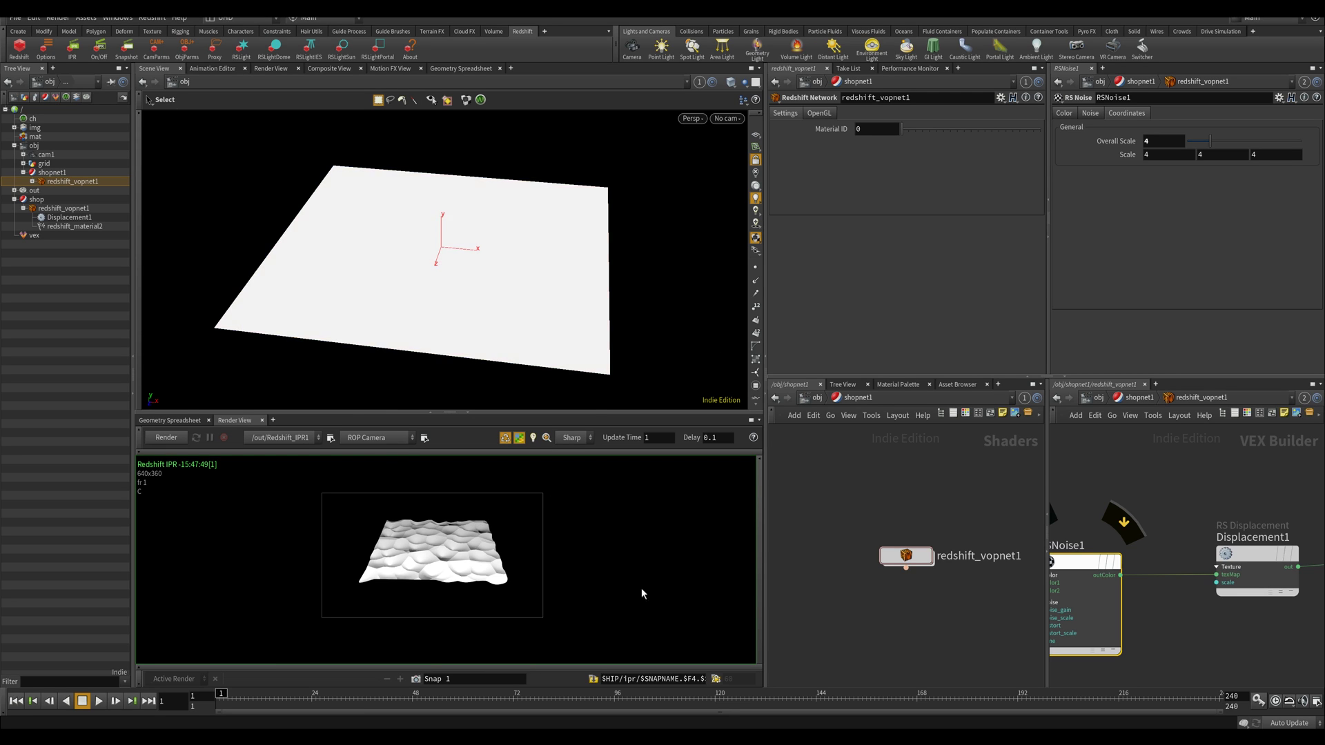
pyautogui.moveTo(919, 541); pyautogui.dragTo(912, 555, button='middle')
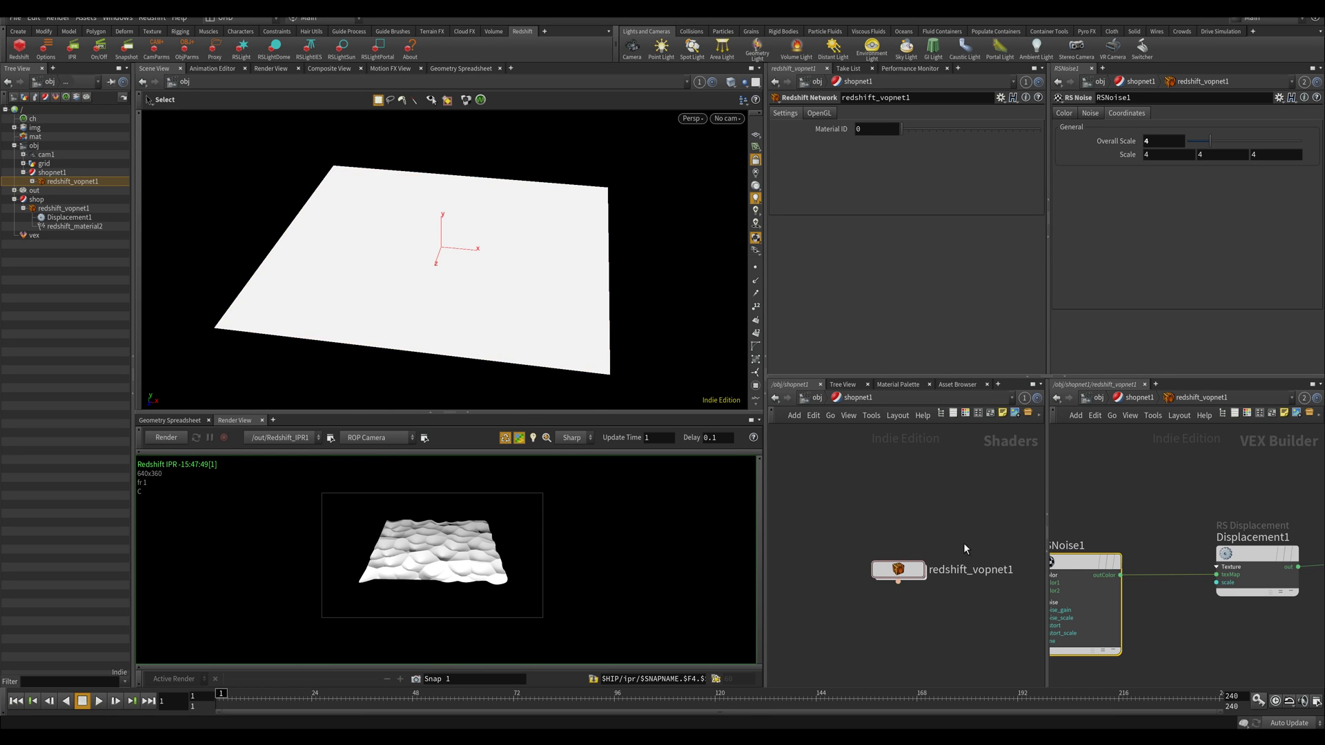
pyautogui.moveTo(1114, 509); pyautogui.dragTo(1134, 515, button='middle')
pyautogui.scroll(-3, 1138, 514)
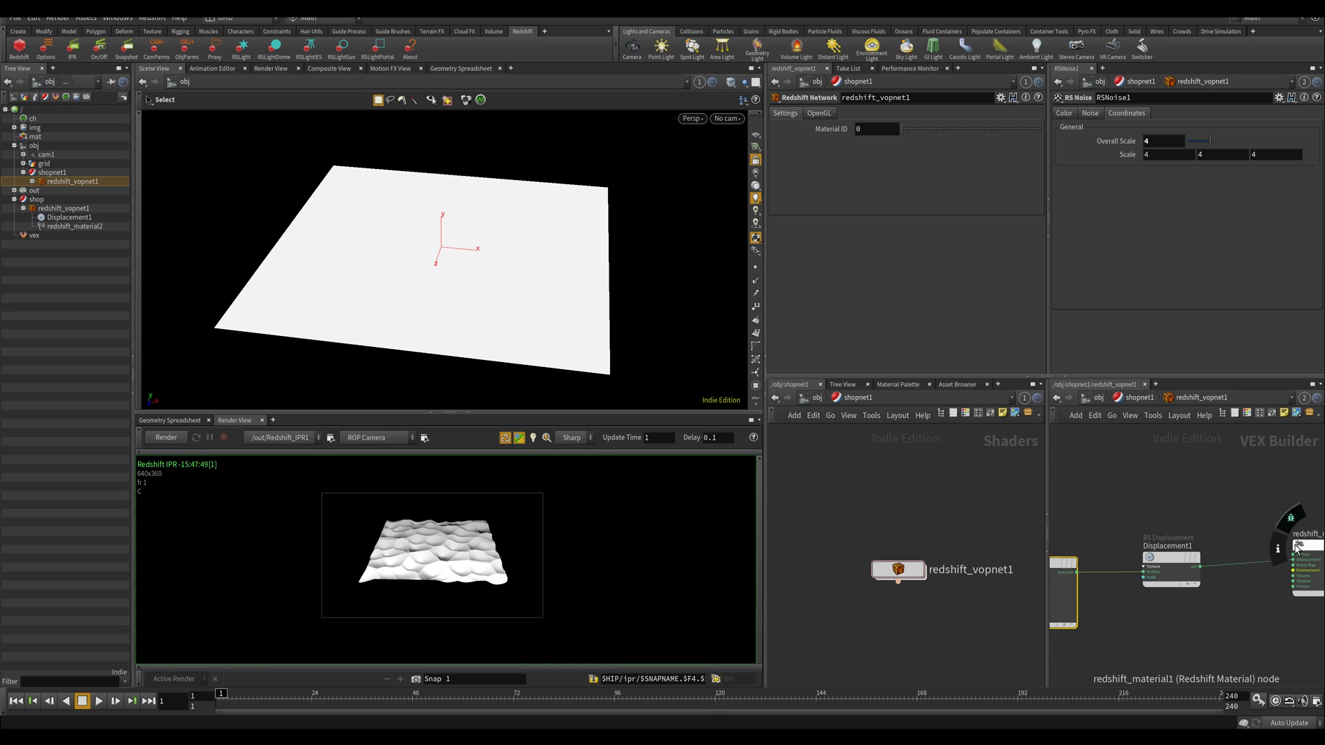
pyautogui.moveTo(1292, 549); pyautogui.dragTo(1277, 560)
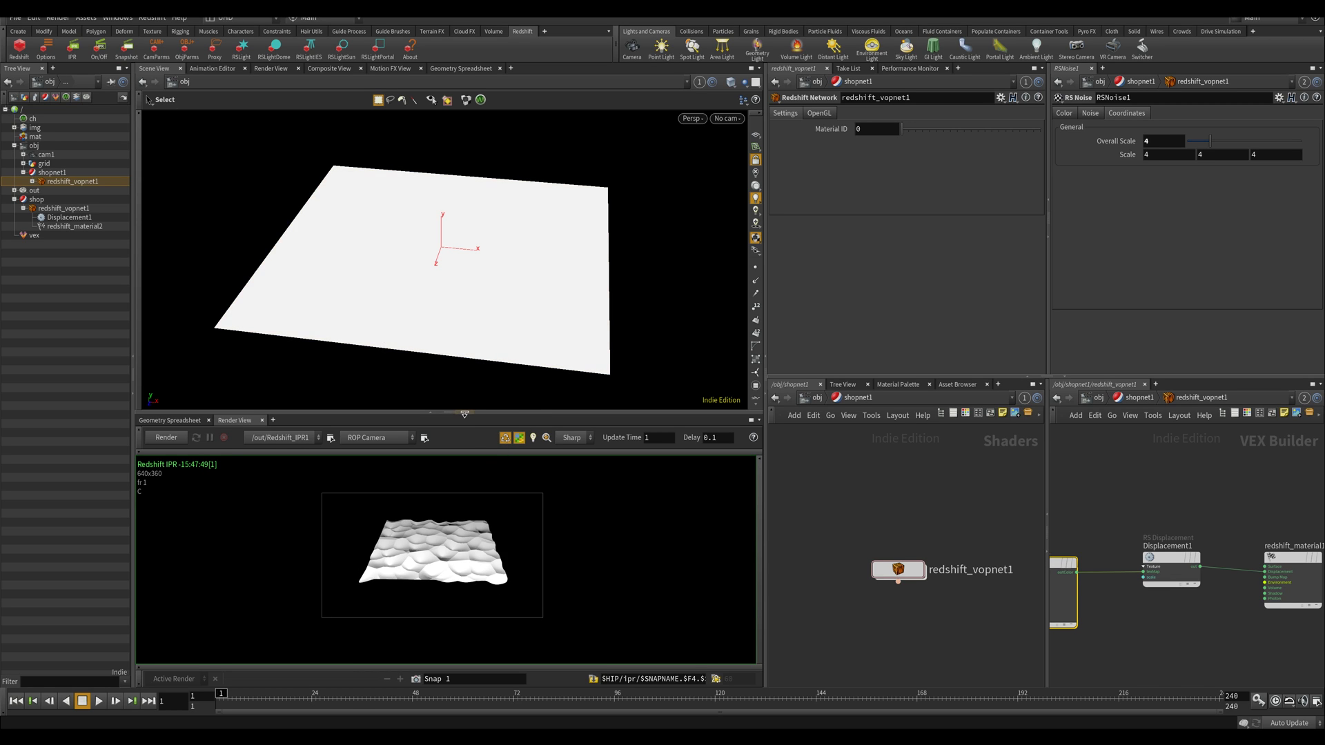
pyautogui.moveTo(465, 414); pyautogui.dragTo(465, 449)
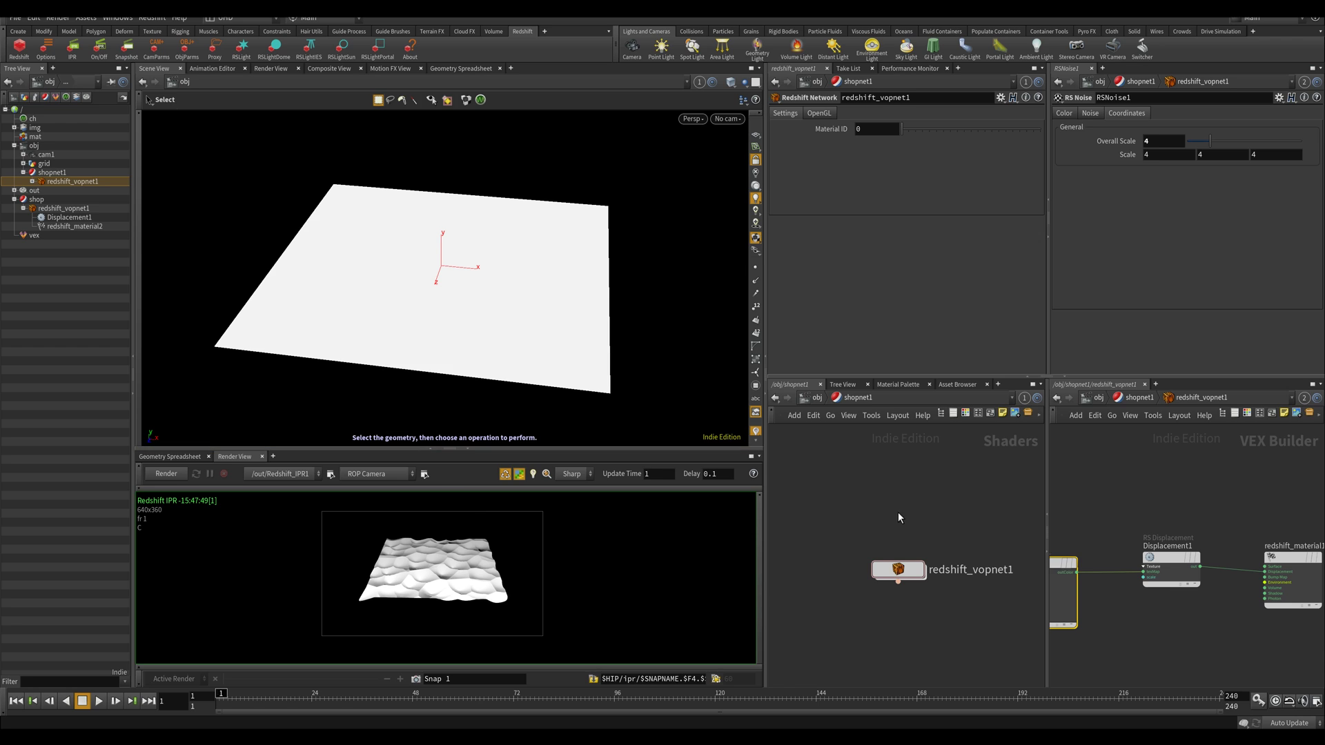
pyautogui.moveTo(898, 512); pyautogui.dragTo(876, 508, button='middle')
pyautogui.moveTo(1143, 527); pyautogui.dragTo(1268, 525, button='middle')
pyautogui.moveTo(1183, 512); pyautogui.dragTo(1116, 510, button='middle')
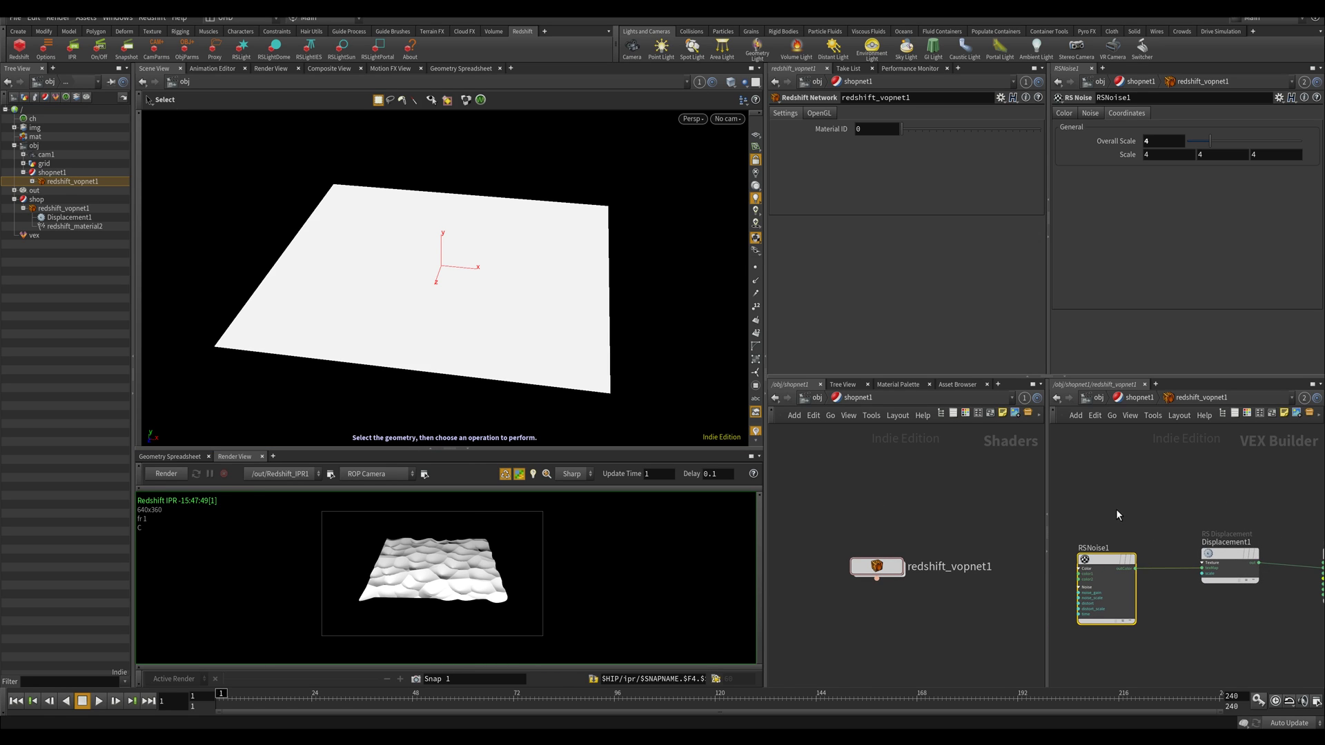
# Start the Redshift IPR render and enlarge the render view area
pyautogui.moveTo(434, 449); pyautogui.dragTo(434, 422)
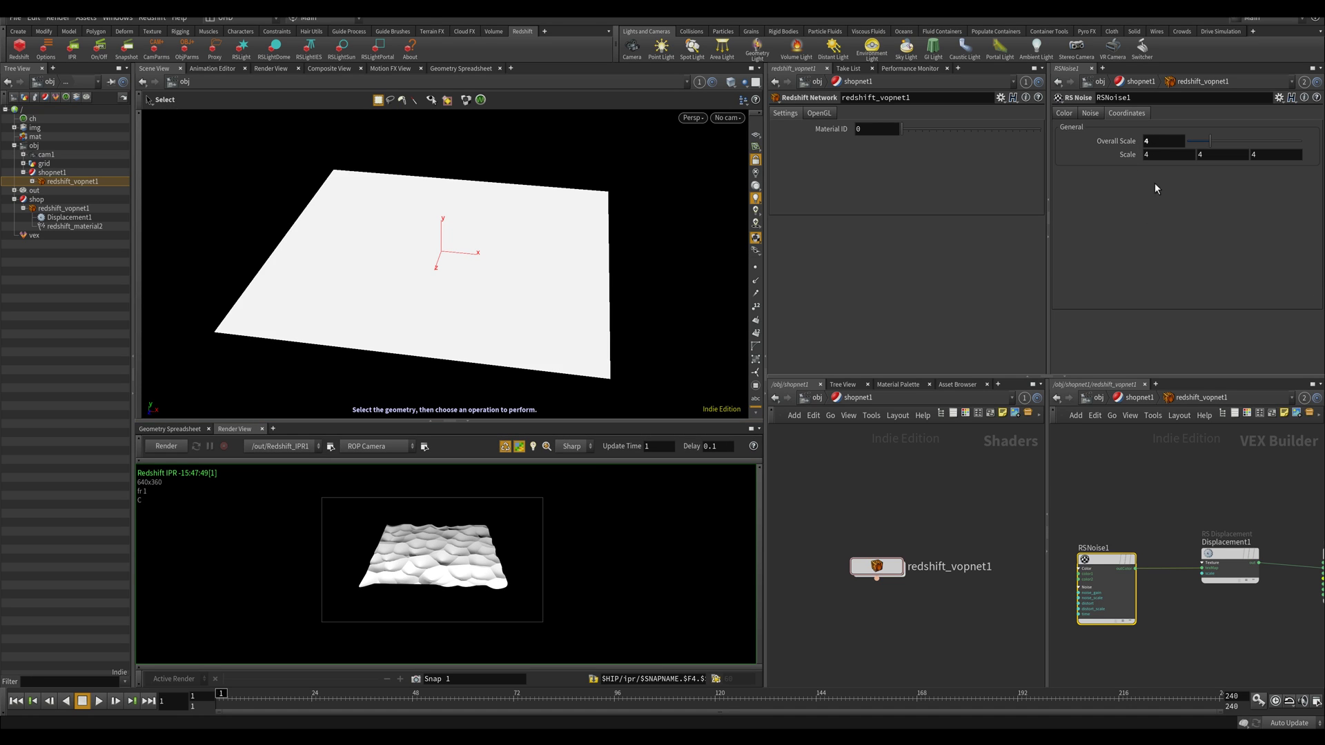
pyautogui.click(166, 445)
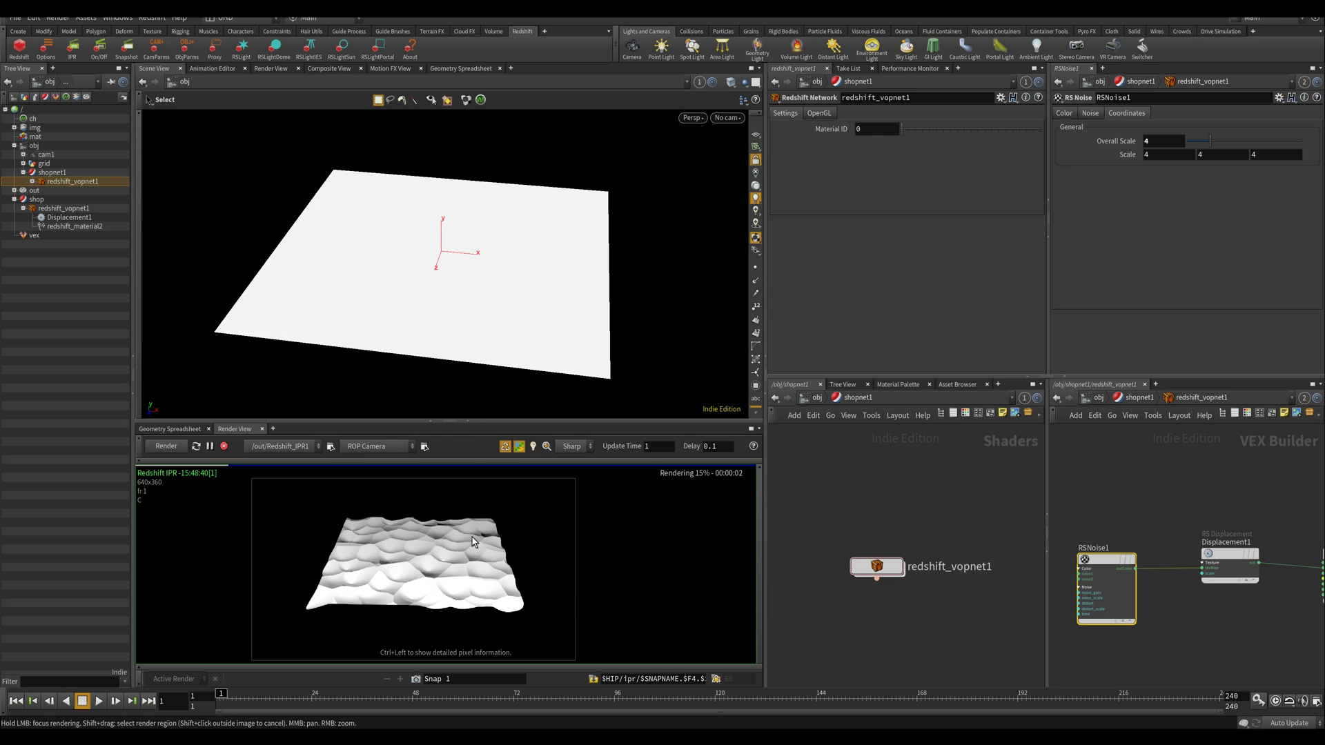
pyautogui.moveTo(469, 423); pyautogui.dragTo(465, 375)
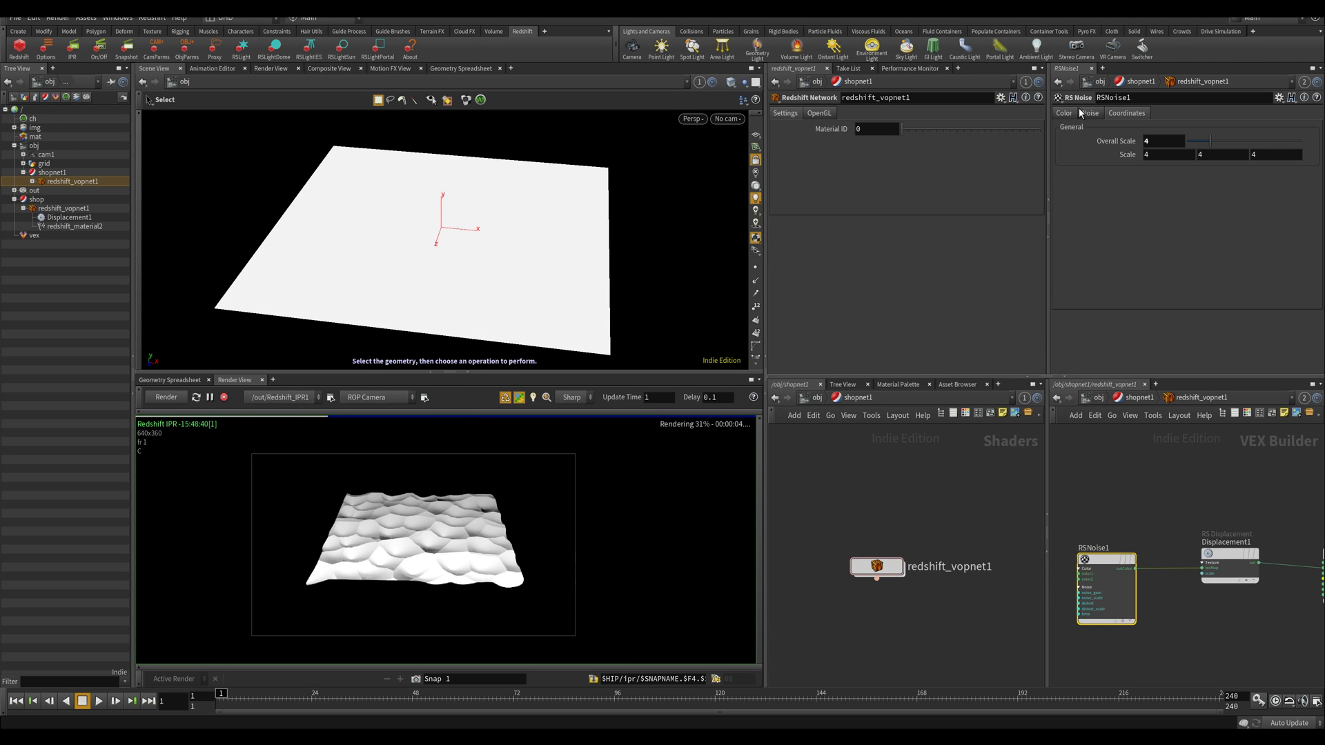
# Try the Fractal and Turbulence noise types on RSNoise1, end on Cell, and stop the render
pyautogui.click(1086, 112)
pyautogui.click(1162, 141)
pyautogui.click(1164, 156)
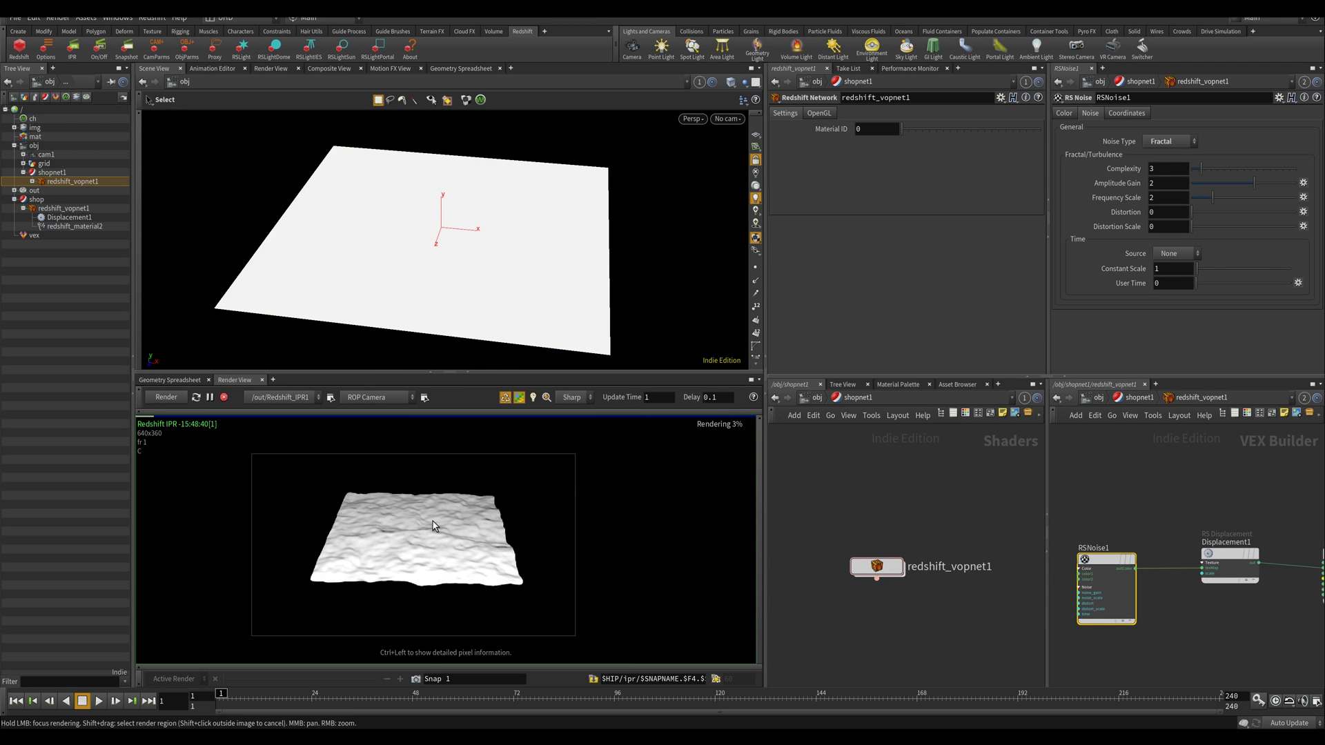
pyautogui.click(1166, 141)
pyautogui.click(1164, 166)
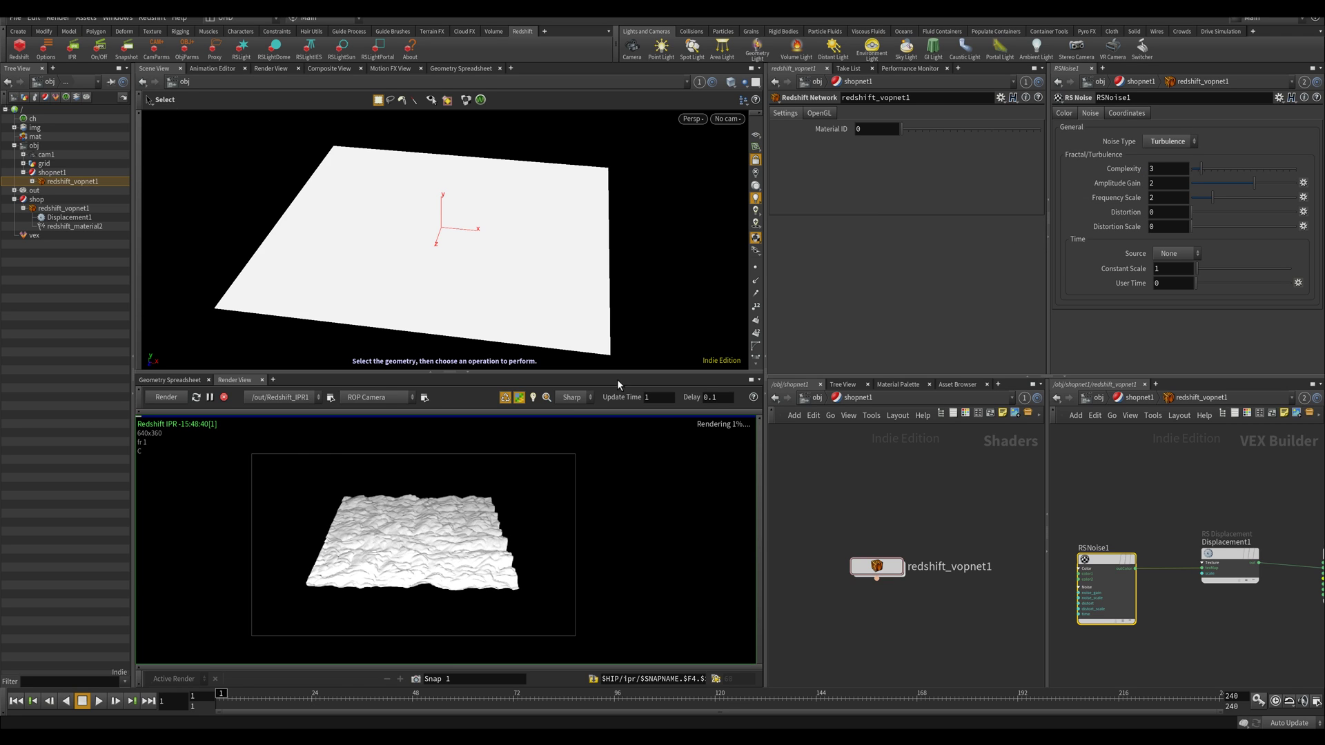
pyautogui.click(1169, 141)
pyautogui.click(1166, 181)
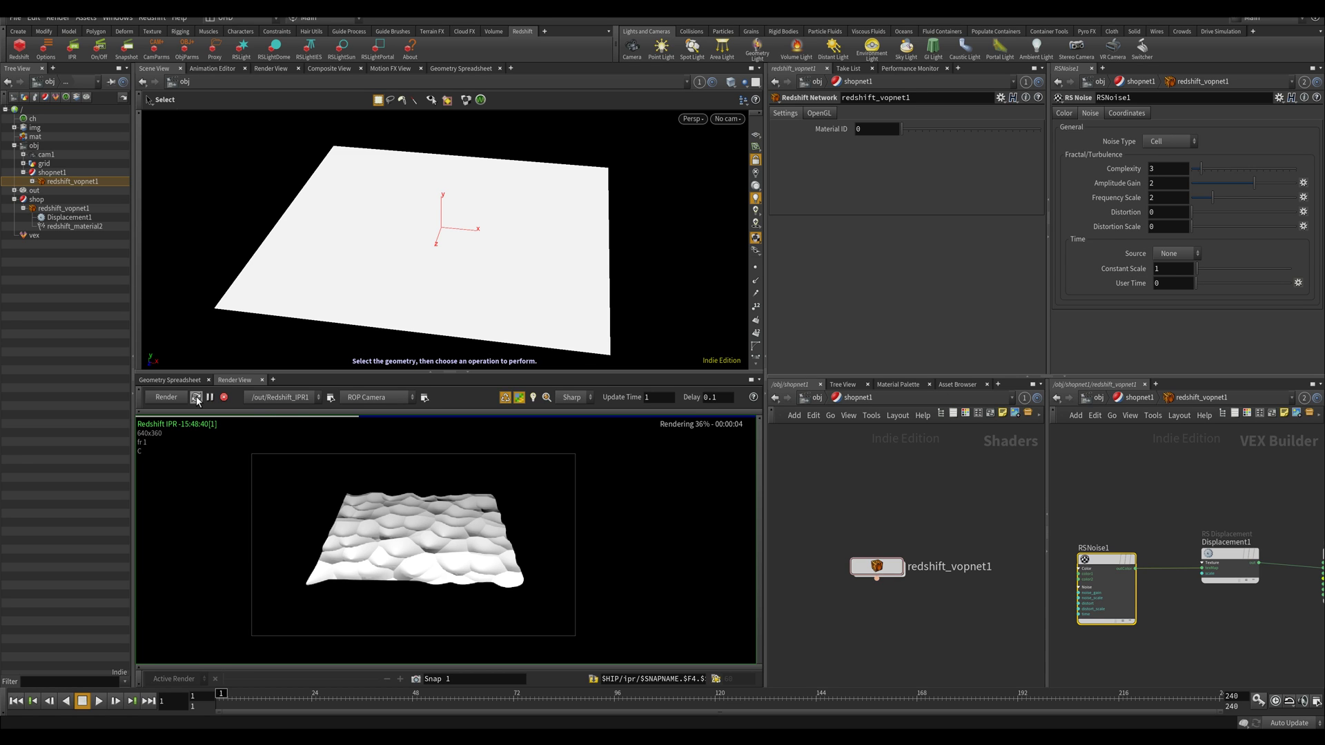
pyautogui.click(223, 398)
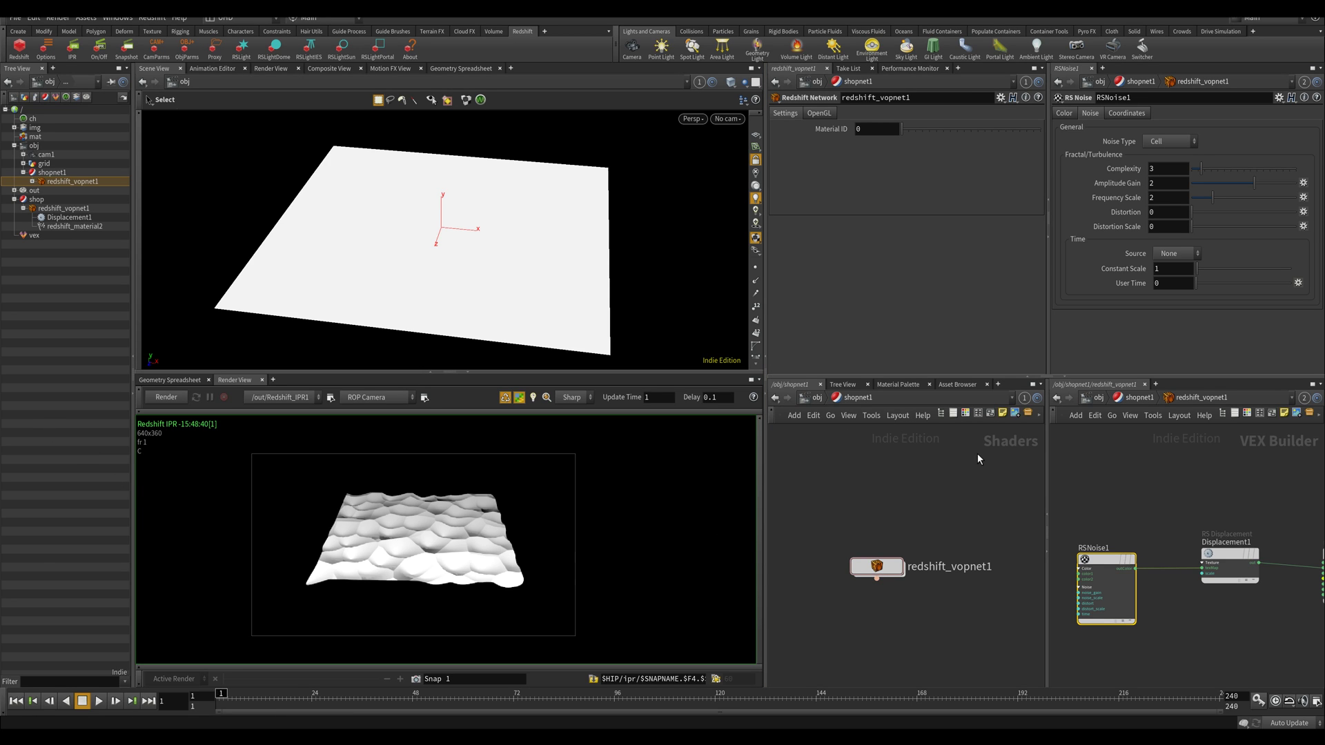
# Add a COP2 Network at the object level beside shopnet1
pyautogui.moveTo(876, 524); pyautogui.dragTo(916, 528, button='middle')
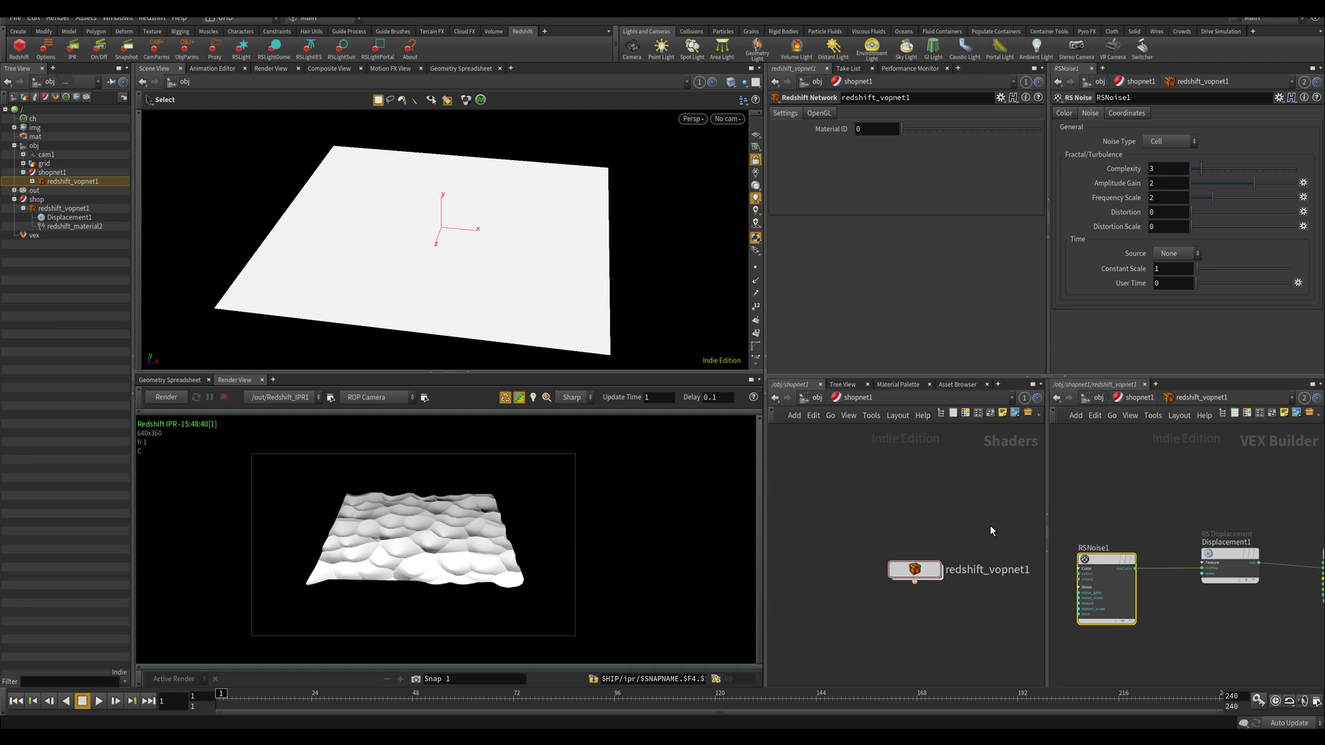
pyautogui.click(1000, 503)
pyautogui.moveTo(1111, 507); pyautogui.dragTo(1112, 507, button='middle')
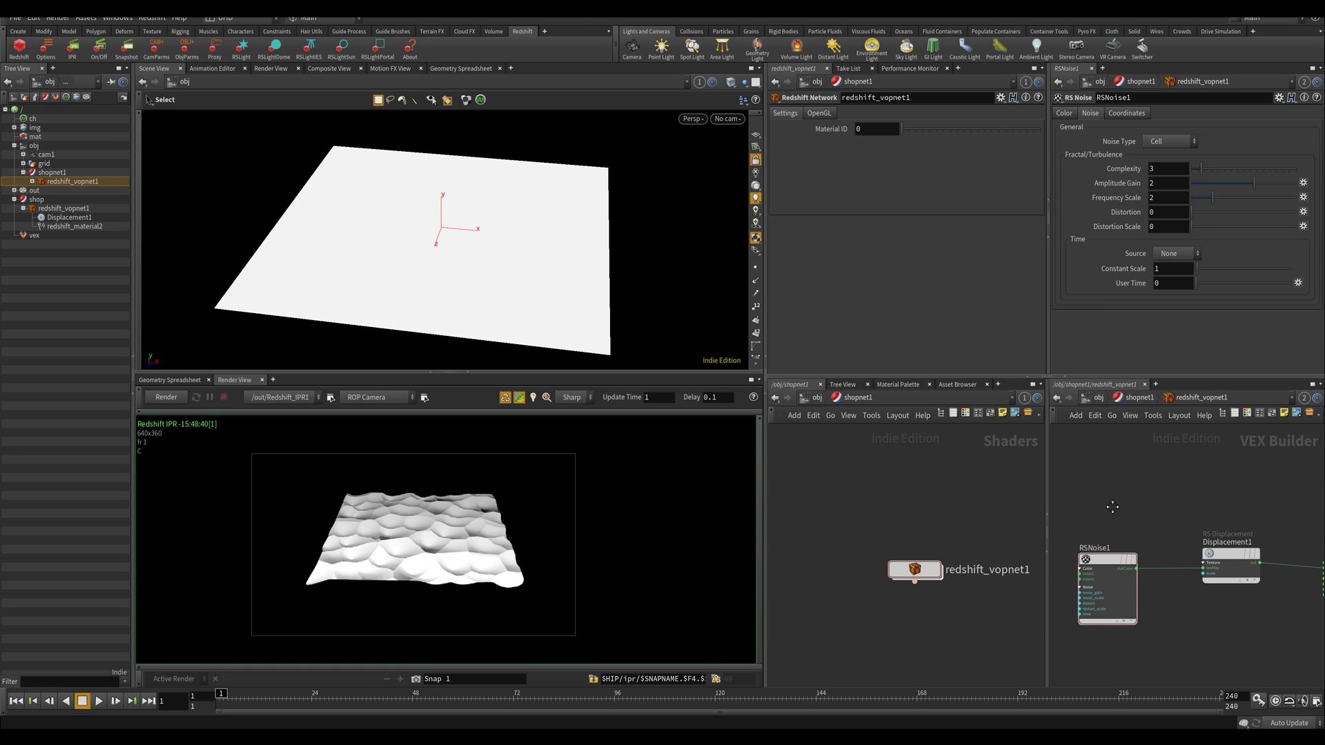
pyautogui.click(814, 398)
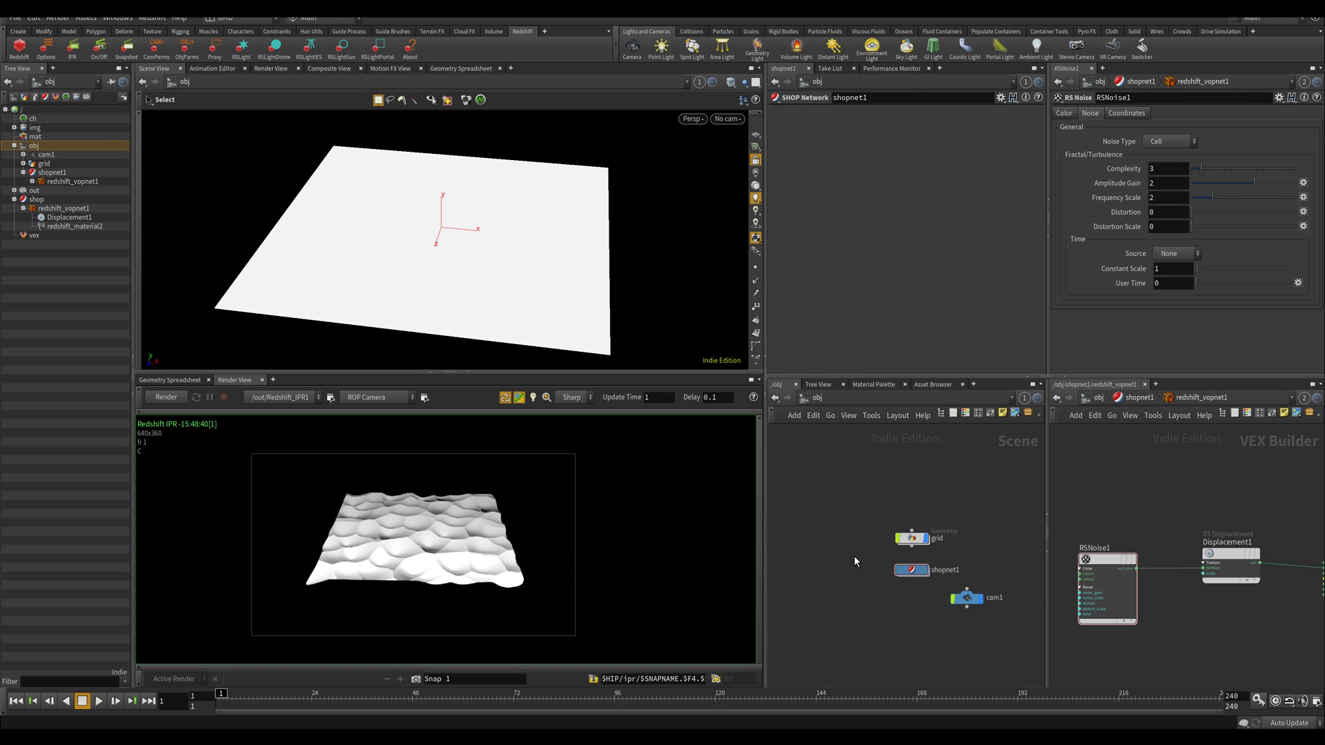
pyautogui.press('Tab')
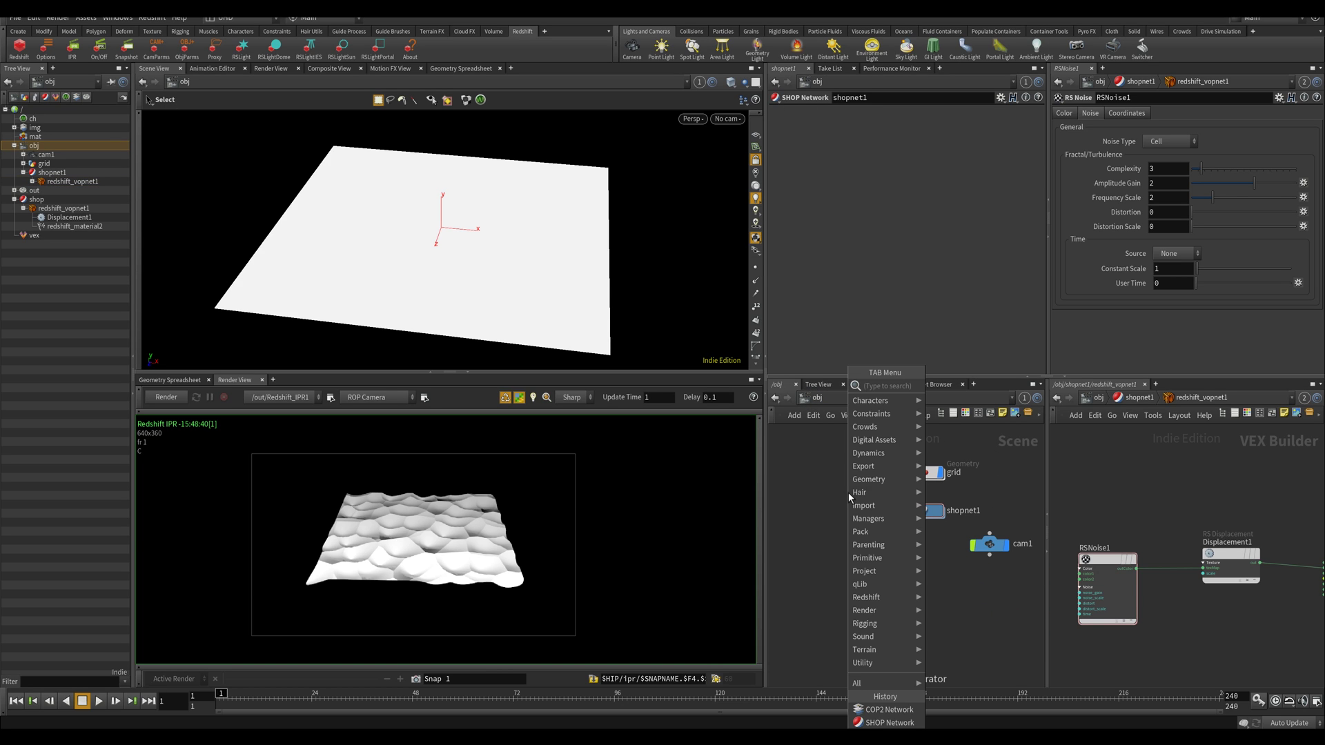
pyautogui.write('cop')
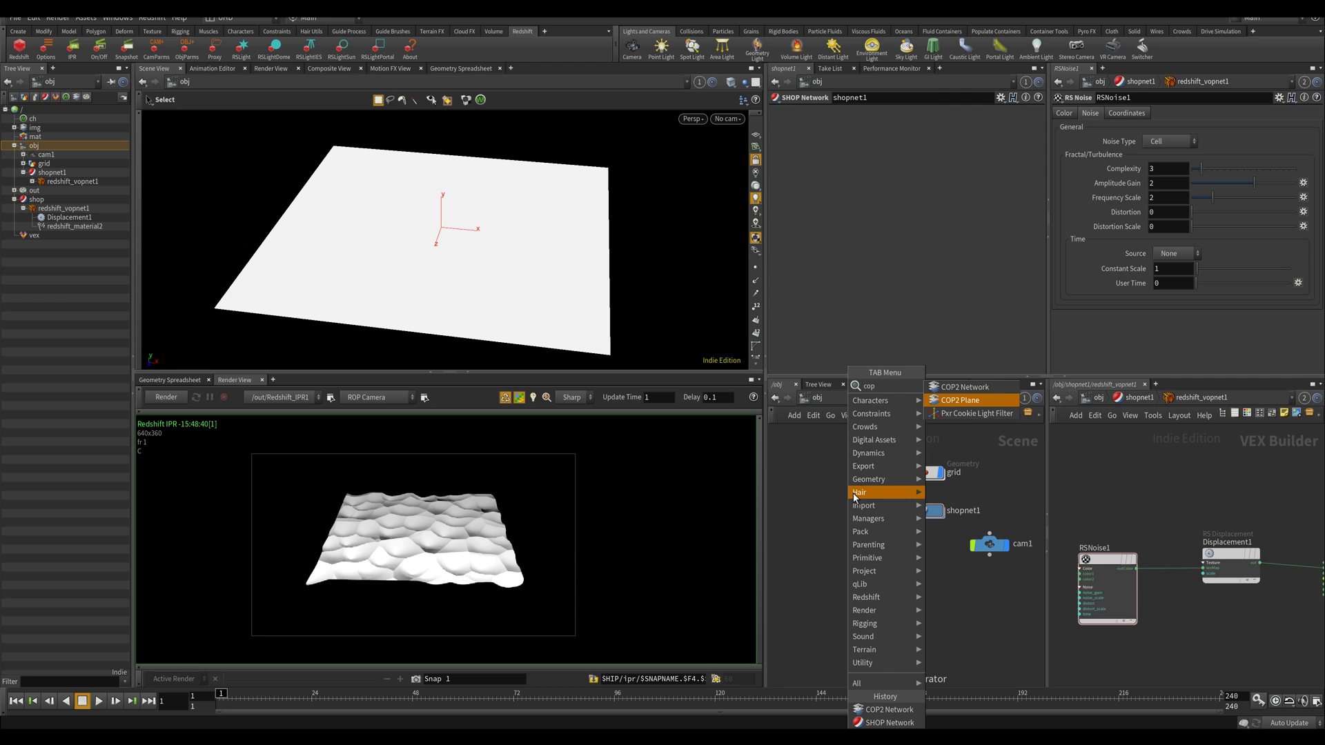
pyautogui.press('Return')
pyautogui.click(846, 514)
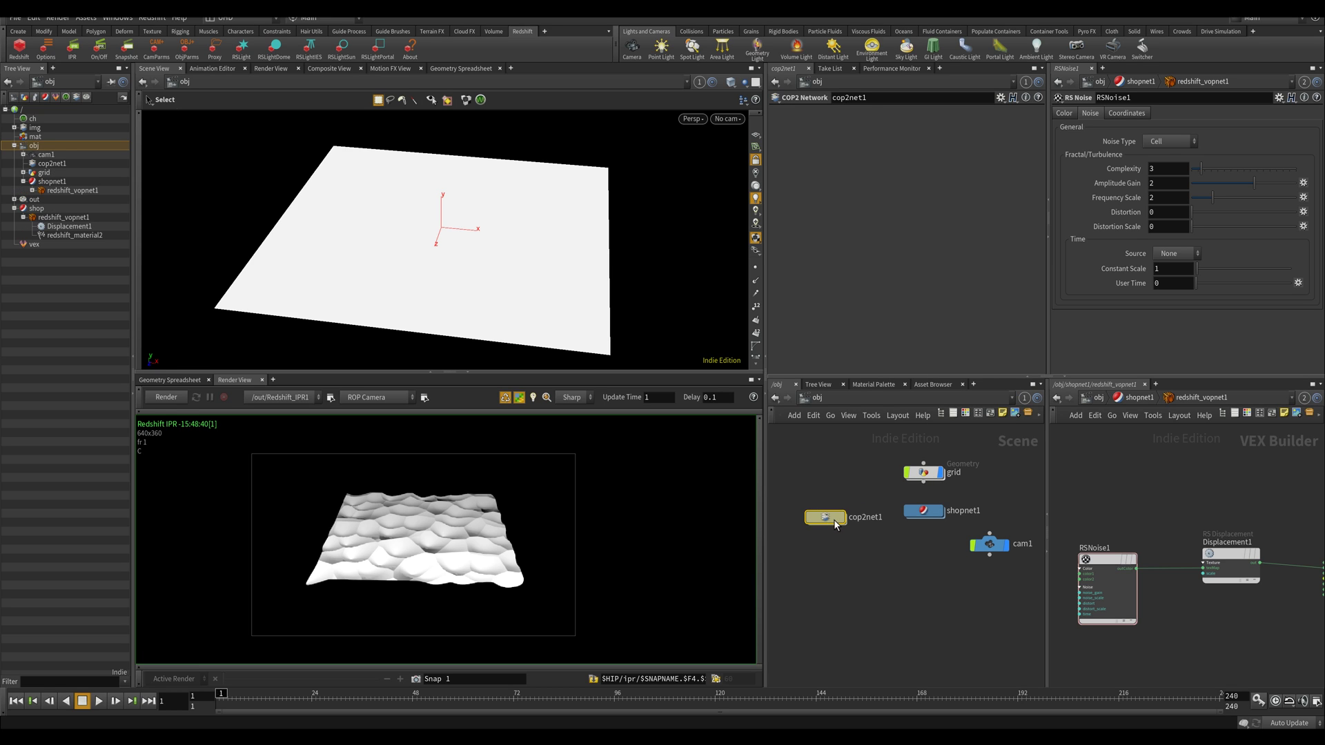
# Add a Noise node inside cop2net1 and display its image in the Composite View
pyautogui.doubleClick(829, 520)
pyautogui.press('Tab')
pyautogui.write('n')
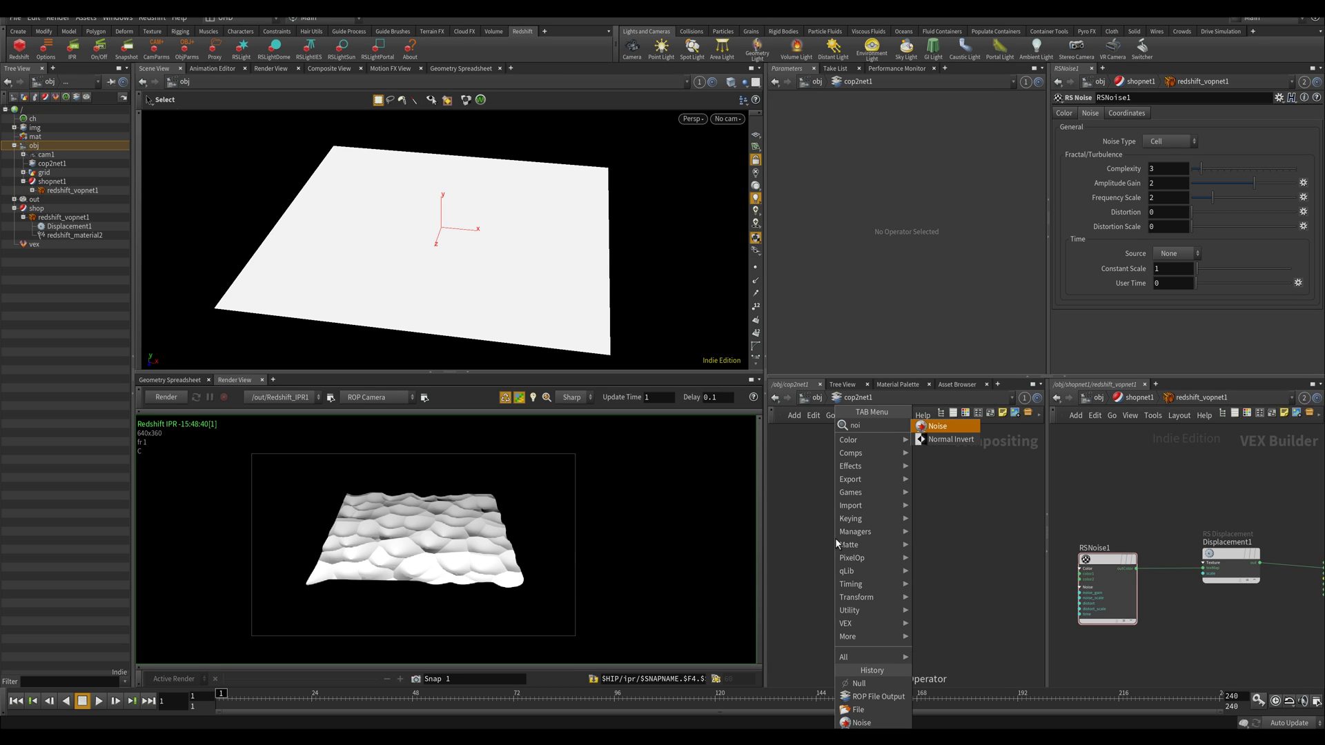
pyautogui.press('Return')
pyautogui.click(835, 545)
pyautogui.click(322, 70)
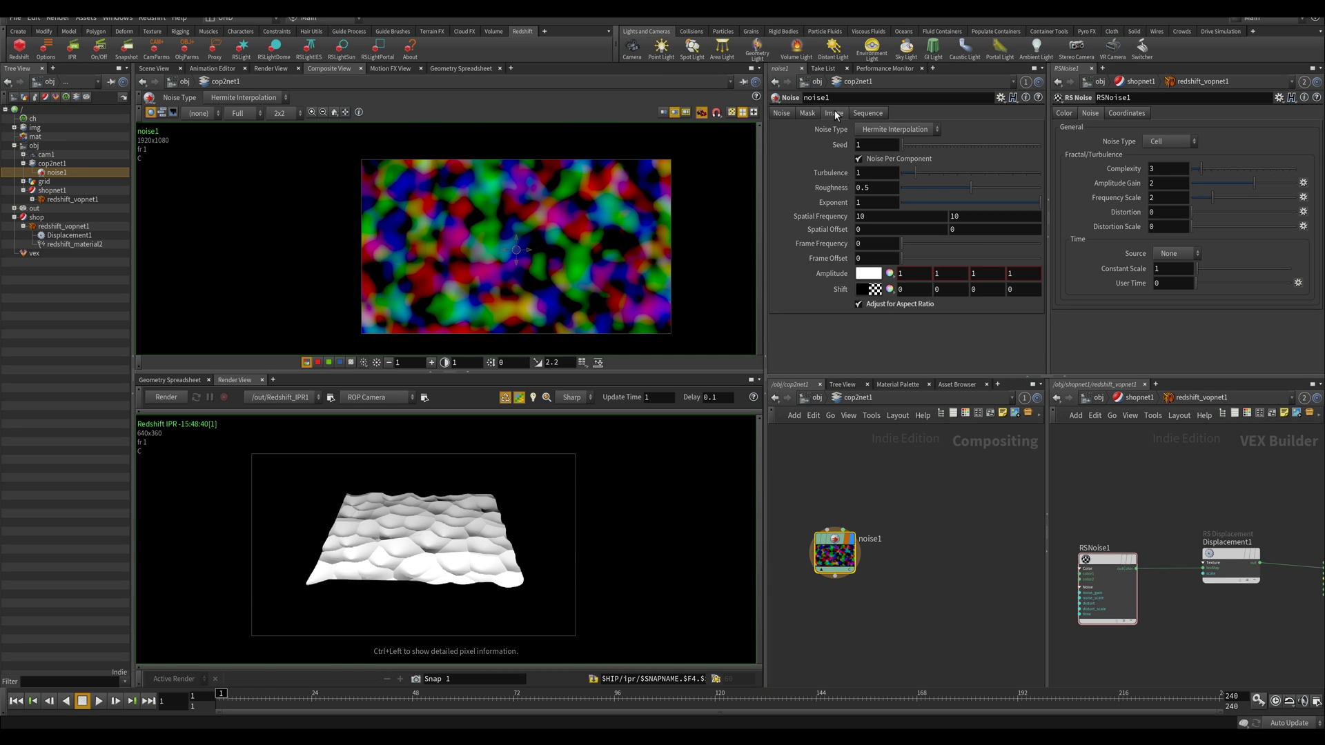
# Override the noise1 image size to 1024 by 1024
pyautogui.click(835, 114)
pyautogui.click(777, 129)
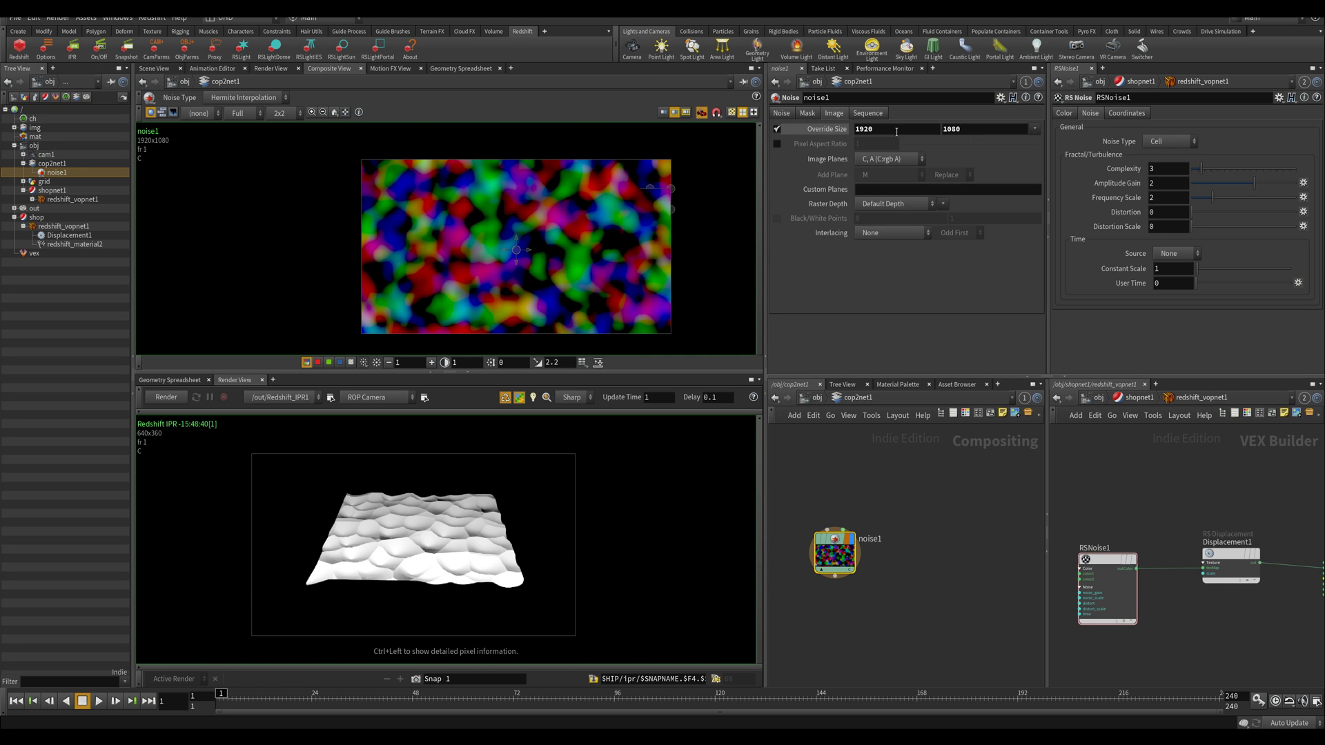
pyautogui.moveTo(896, 132); pyautogui.dragTo(809, 134)
pyautogui.write('1024')
pyautogui.press('Tab')
pyautogui.write('10')
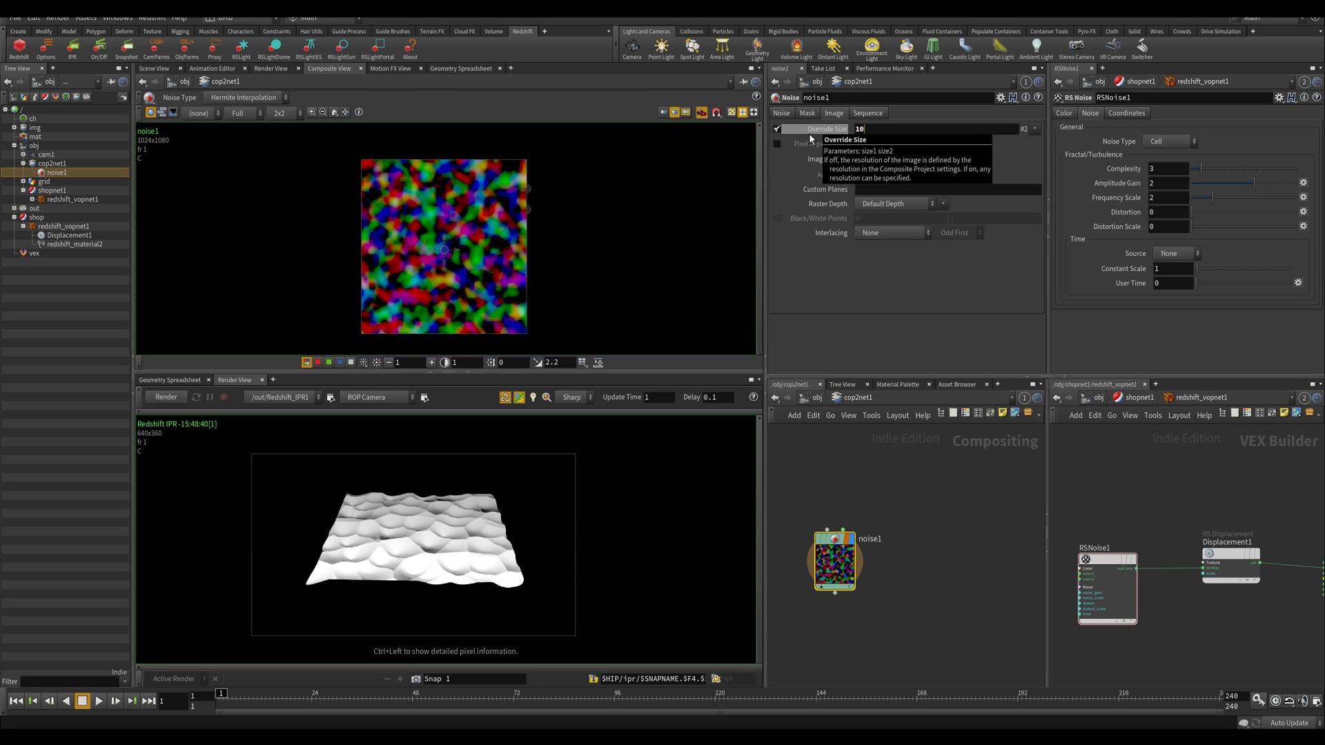
pyautogui.write('24')
pyautogui.press('Return')
pyautogui.press('Tab')
pyautogui.moveTo(862, 623)
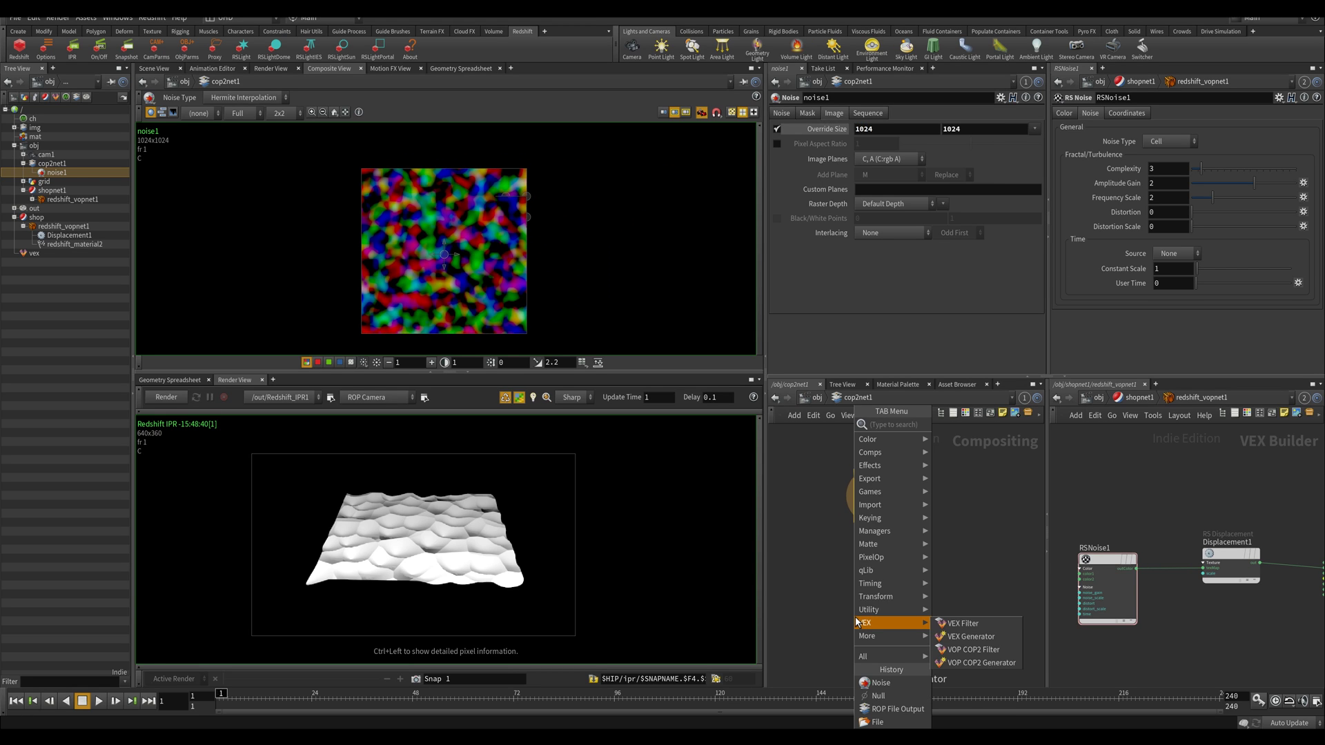
pyautogui.write('normal')
pyautogui.press('Return')
pyautogui.press('Escape')
# Place a Null node below noise1 in the compositing network, fed by its output
pyautogui.press('Tab')
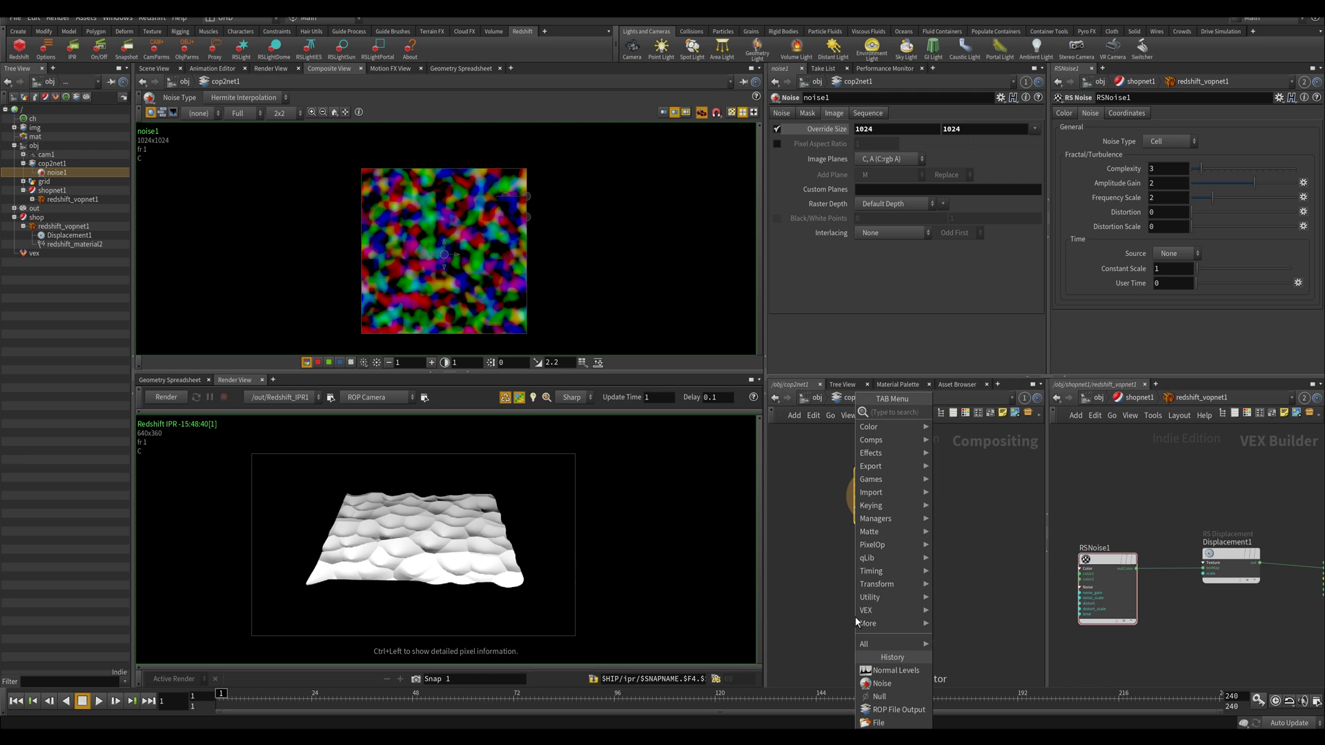
pyautogui.write('null')
pyautogui.click(958, 415)
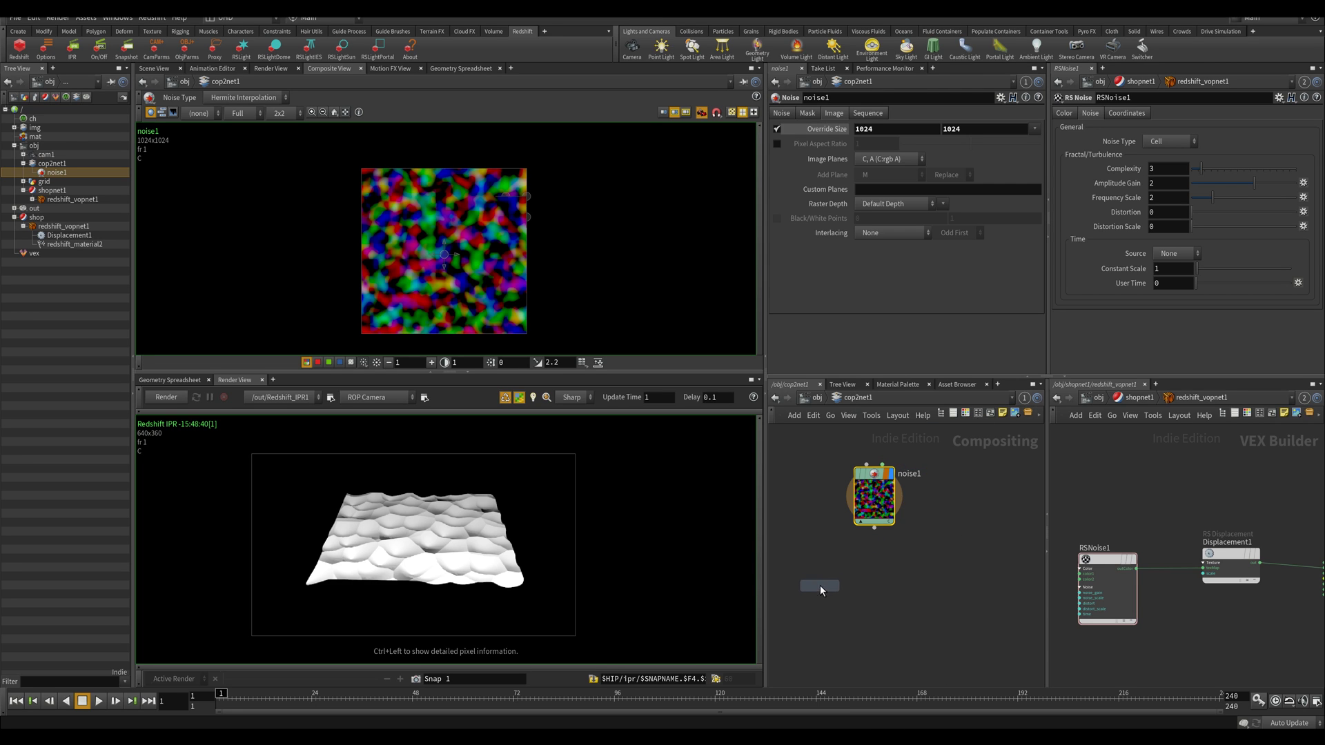
pyautogui.click(821, 584)
# Rename the null node as OUT_DISPLACEMENT and align it beneath noise1
pyautogui.hotkey('ctrl', 'a')
pyautogui.doubleClick(858, 583)
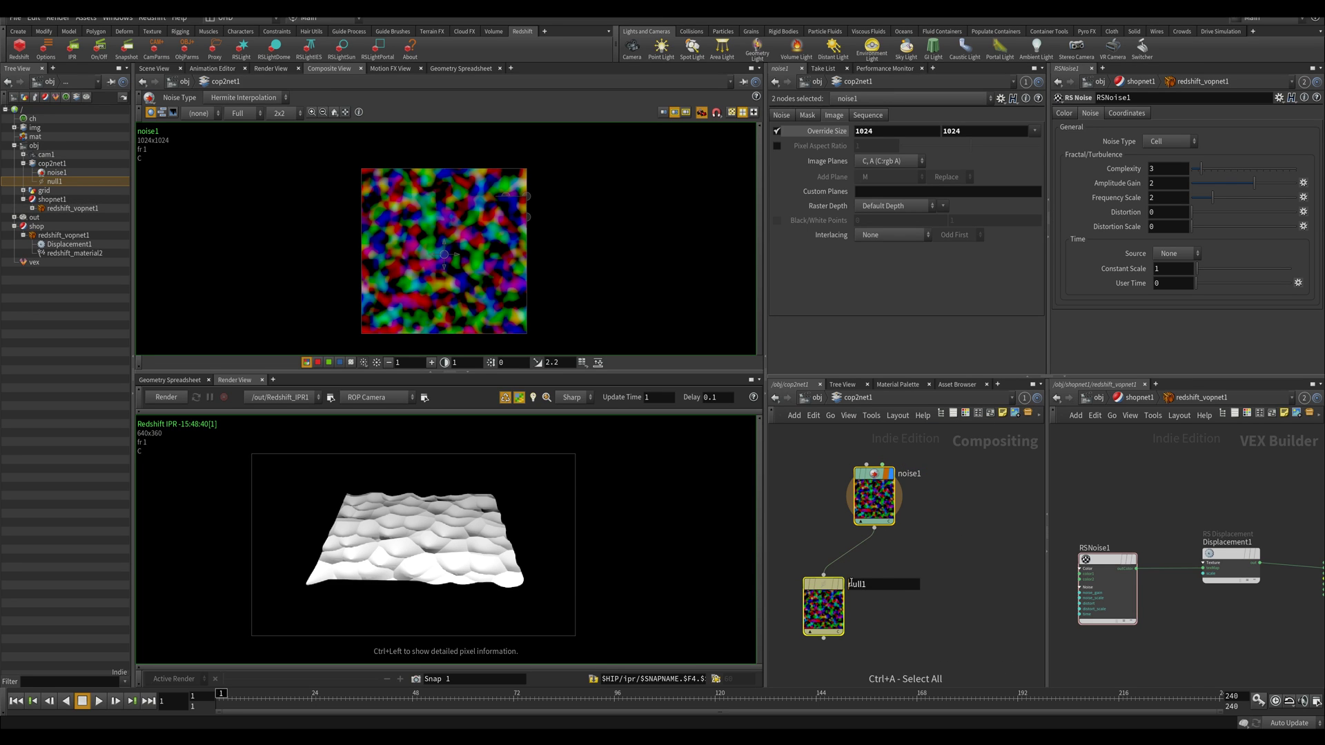
pyautogui.write('OUT_DISPLACEMENT')
pyautogui.press('Return')
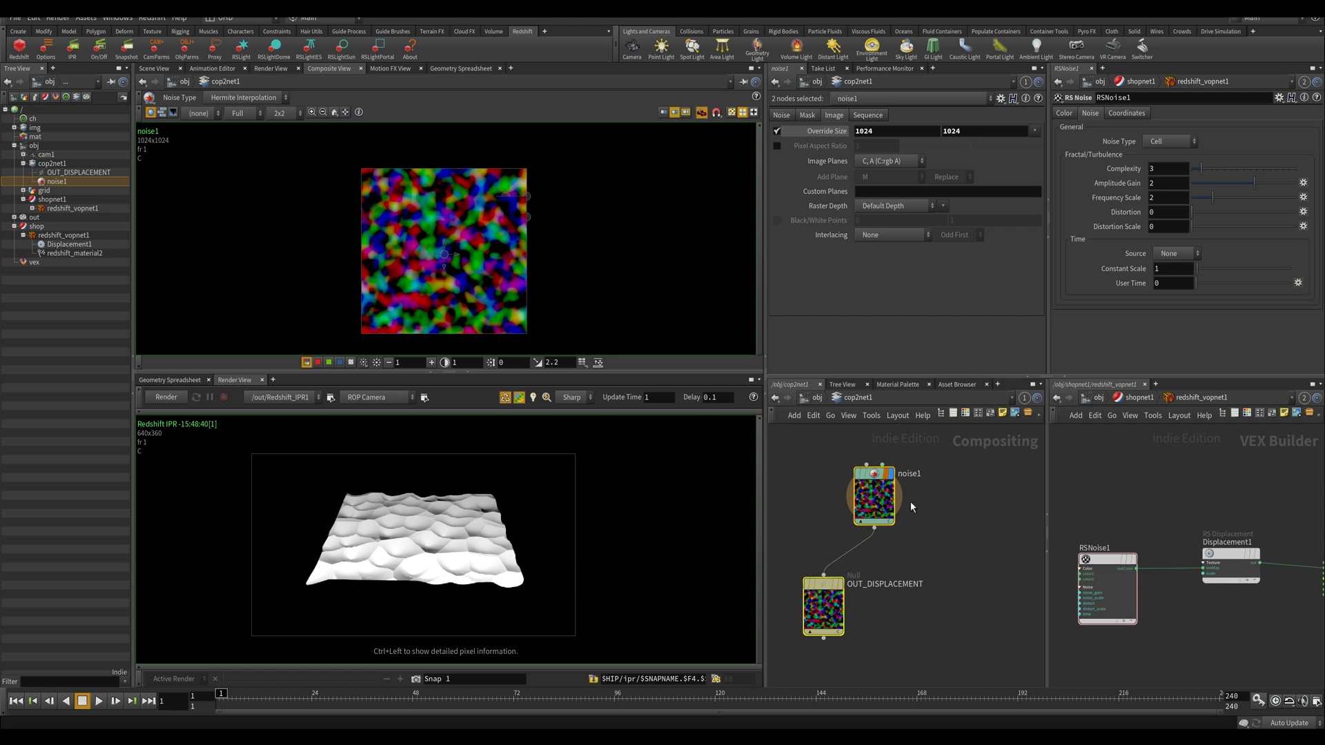
pyautogui.click(966, 567)
pyautogui.moveTo(823, 600); pyautogui.dragTo(852, 603)
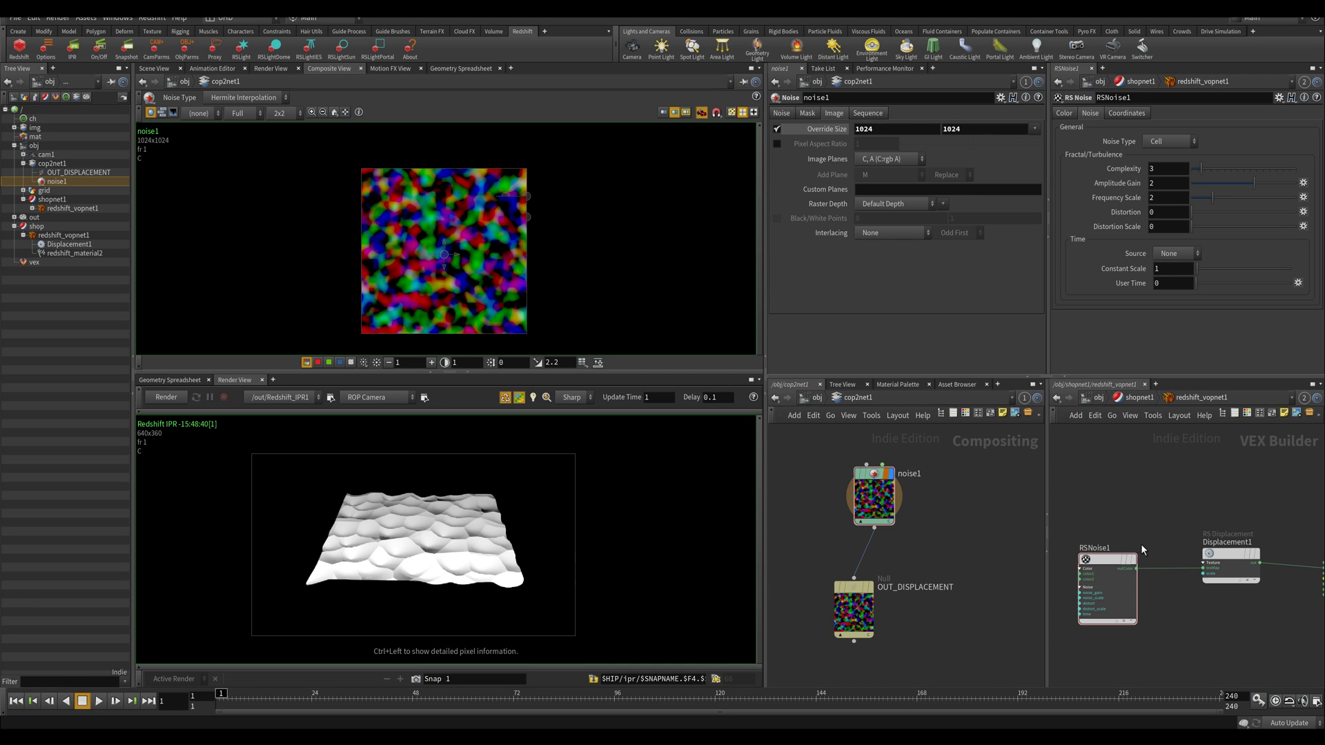
# Delete the RSNoise1 node feeding Displacement1 in redshift_vopnet1
pyautogui.click(1095, 586)
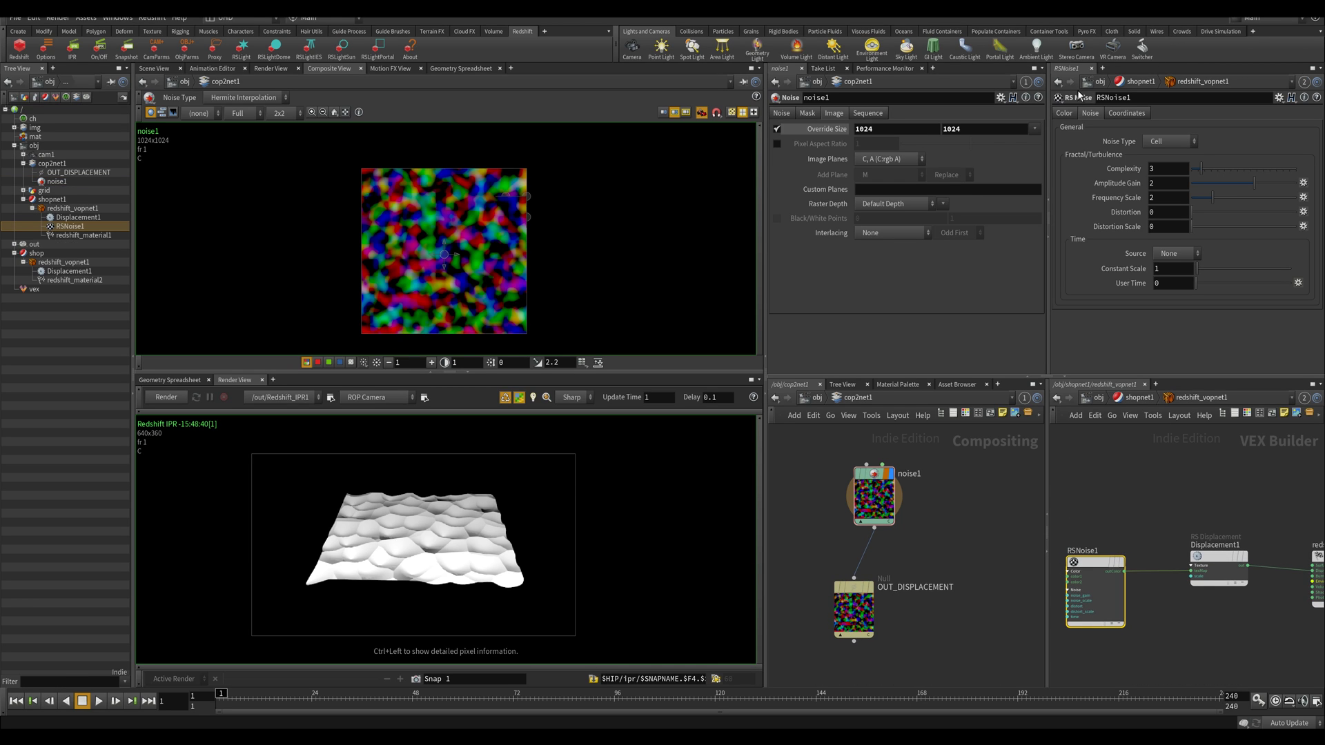
pyautogui.moveTo(1101, 617); pyautogui.dragTo(1101, 617)
pyautogui.press('Delete')
# Add an RS Texture node to redshift_vopnet1 and position it on the input side of Displacement1
pyautogui.press('Tab')
pyautogui.write('tex')
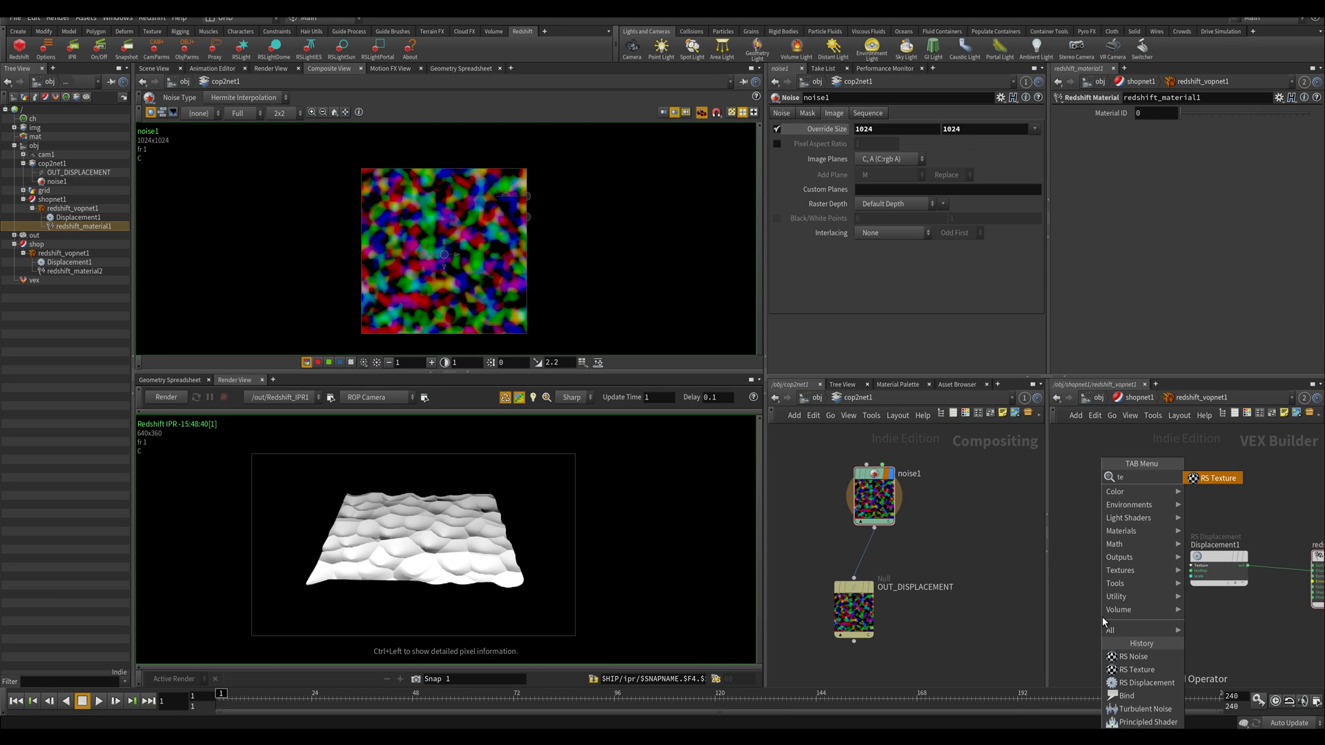
pyautogui.press('Return')
pyautogui.click(1102, 616)
pyautogui.moveTo(1103, 615); pyautogui.dragTo(1105, 566)
pyautogui.click(1112, 583)
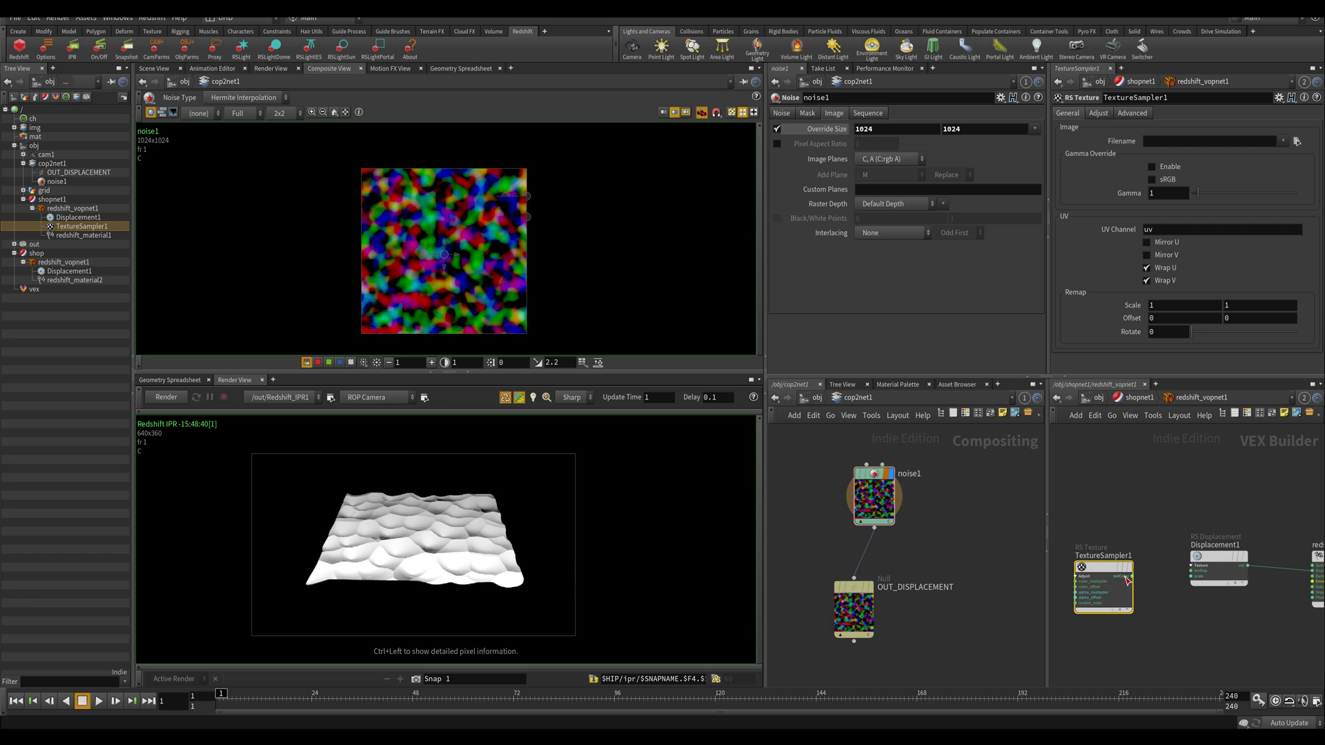
# Connect TextureSampler1's color output to Displacement1's texMap input, set its filename to /obj/cop2net1/OUT_DISPLACEMENT, and bring up the 3D scene
pyautogui.click(1131, 576)
pyautogui.click(1190, 571)
pyautogui.click(1173, 142)
pyautogui.write('/obj/cop2net1/OUT_DISPLACEMENT')
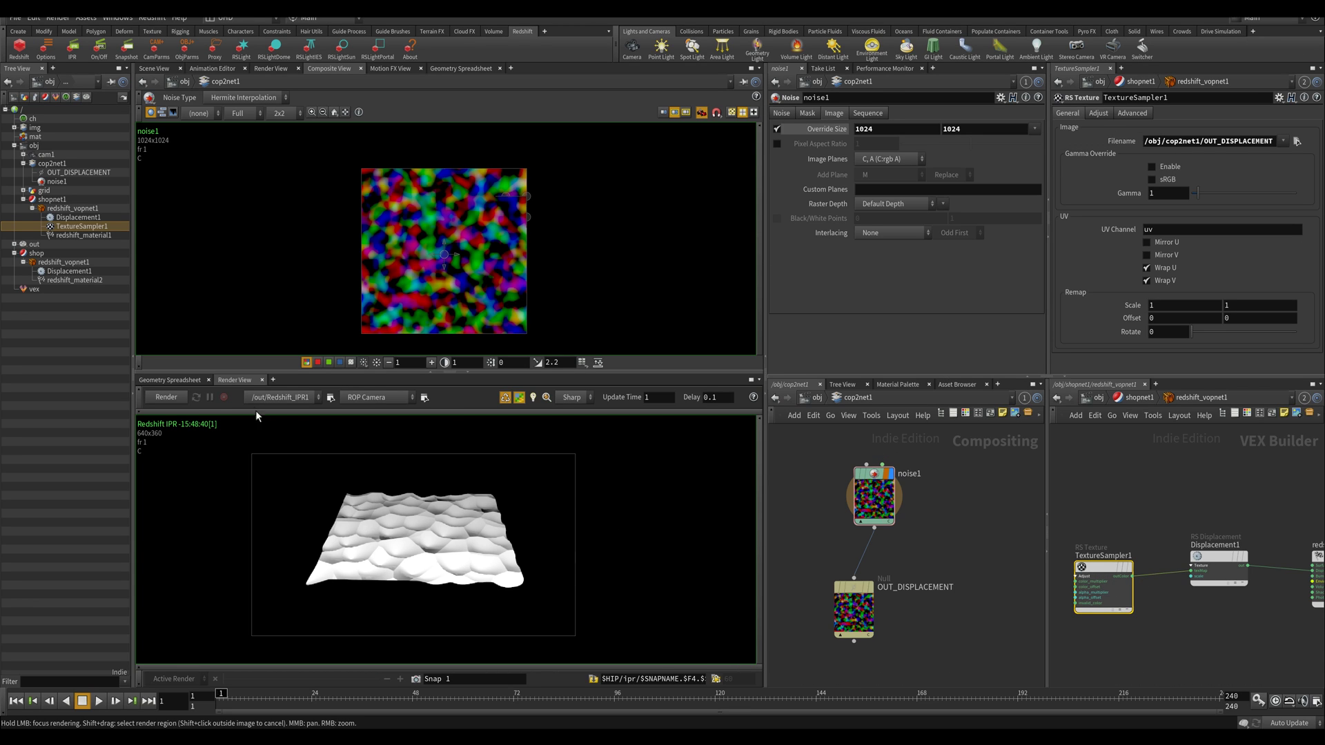
pyautogui.click(153, 68)
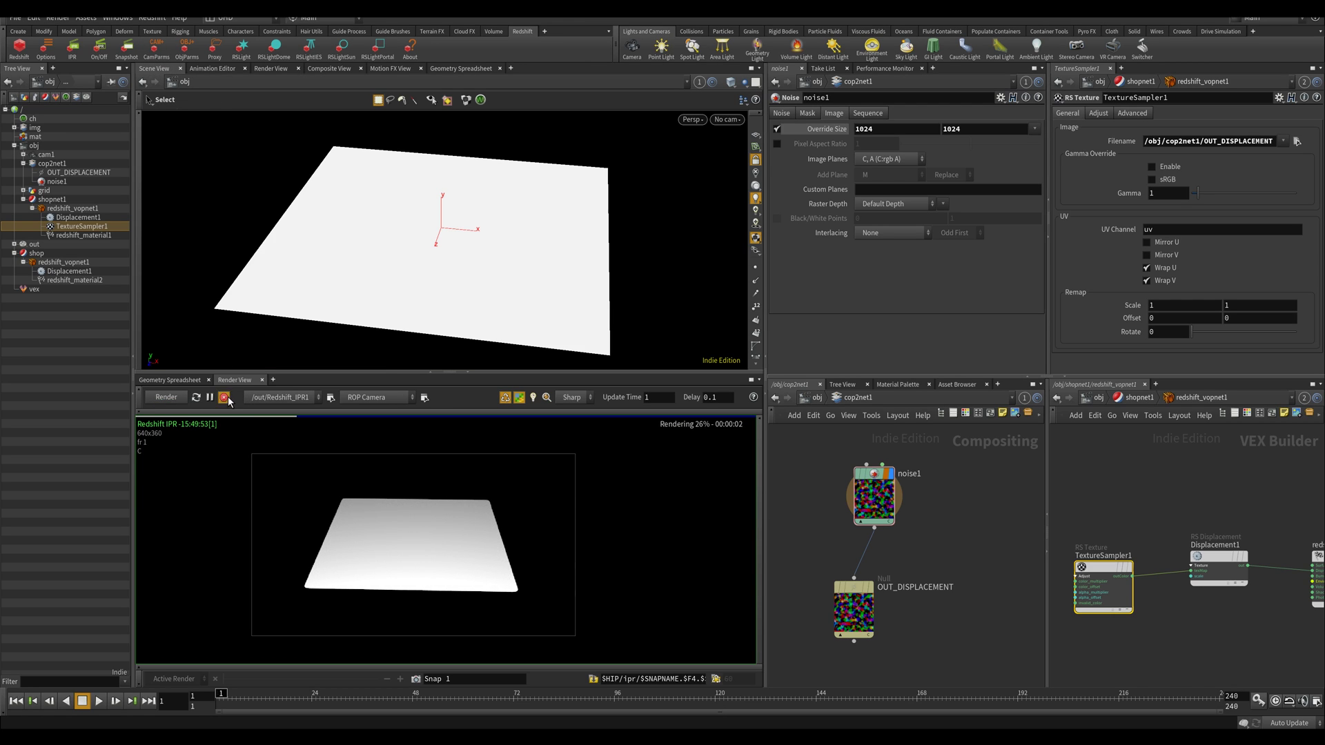
# Prefix TextureSampler1's filename with op: to make it op:/obj/cop2net1/OUT_DISPLACEMENT
pyautogui.click(1197, 140)
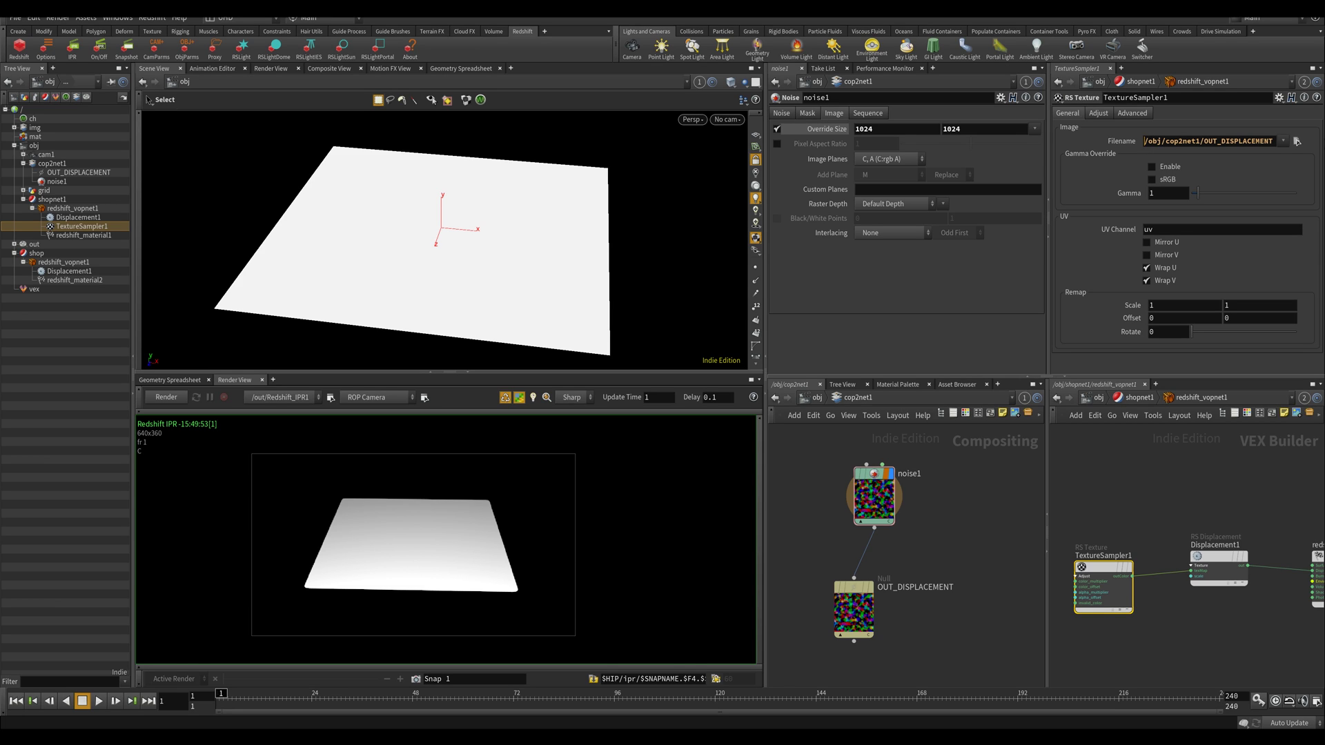
pyautogui.write('op:')
pyautogui.press('Return')
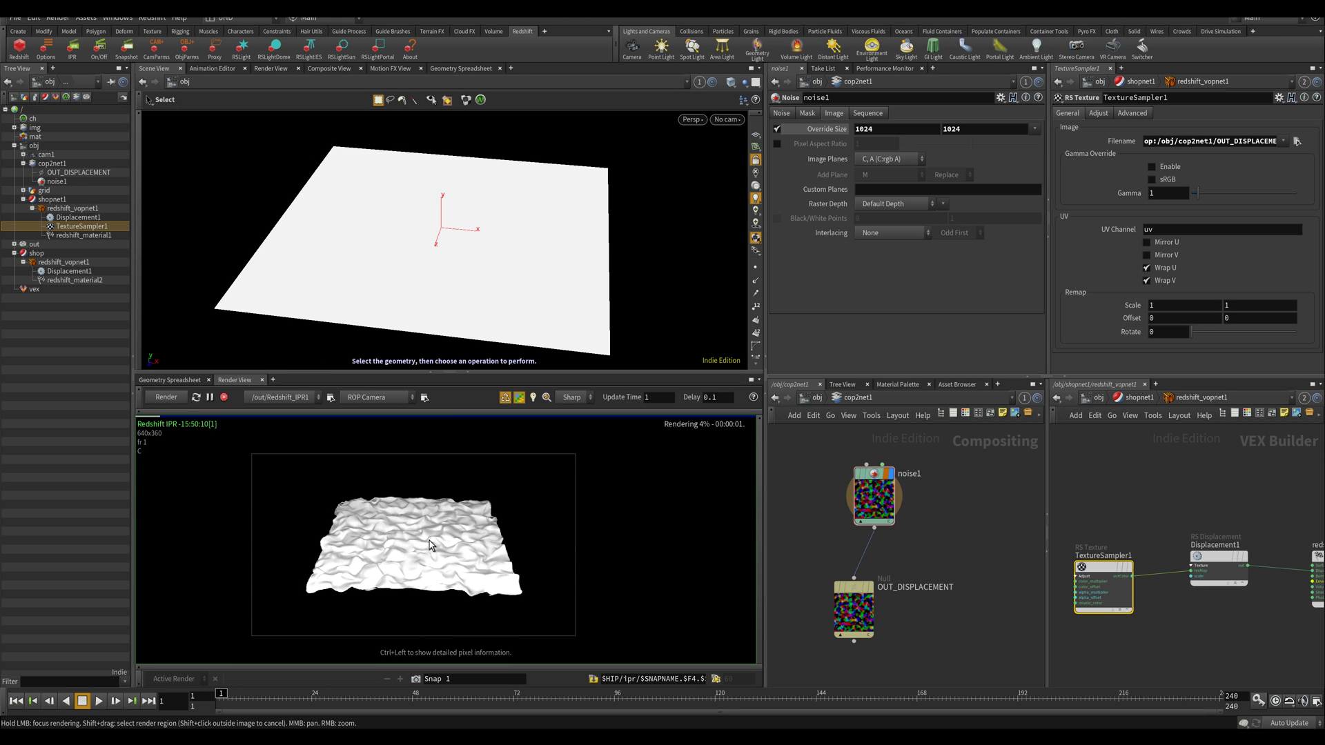
# Look through cam1 and orbit it to view the grid from an angled corner perspective
pyautogui.press('Escape')
pyautogui.moveTo(527, 264)
pyautogui.mouseDown()
pyautogui.moveTo(549, 319)
pyautogui.moveTo(505, 269)
pyautogui.mouseUp()
pyautogui.click(728, 119)
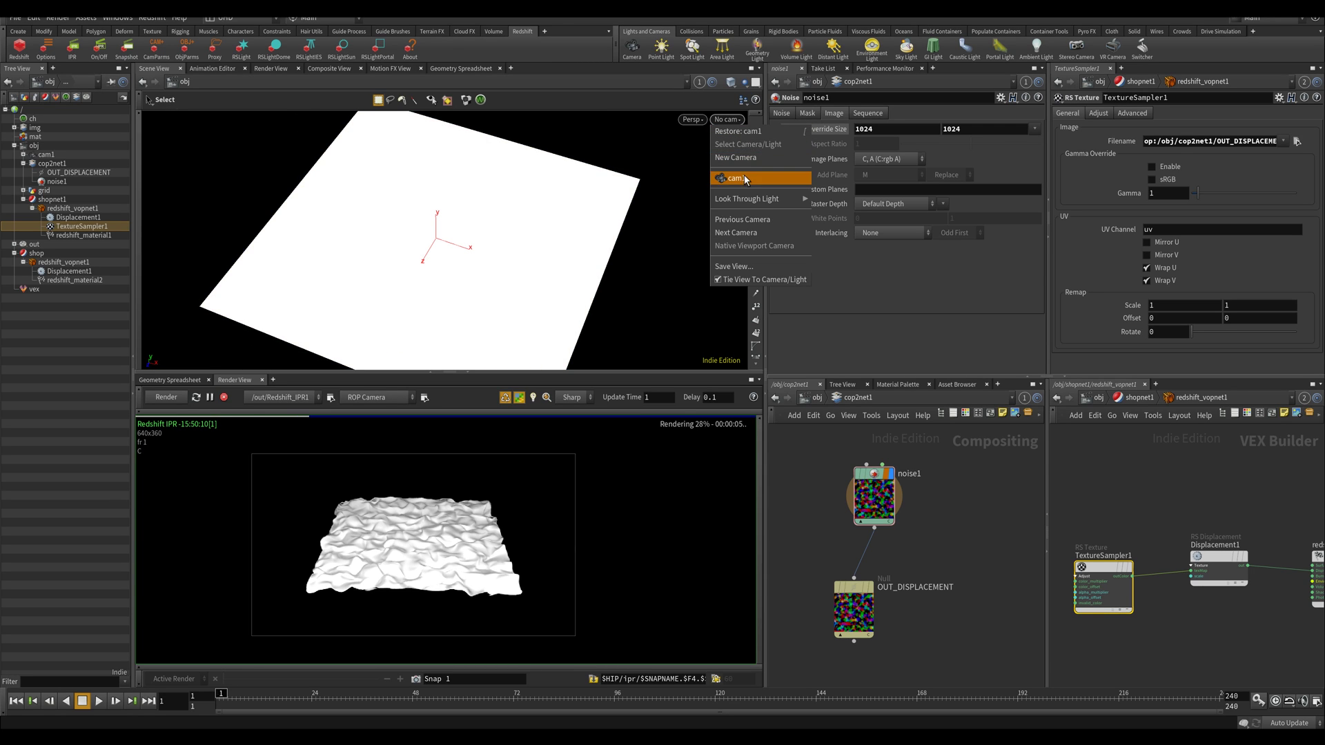
pyautogui.click(744, 175)
pyautogui.press('Escape')
pyautogui.moveTo(575, 227); pyautogui.dragTo(512, 247)
pyautogui.press('s')
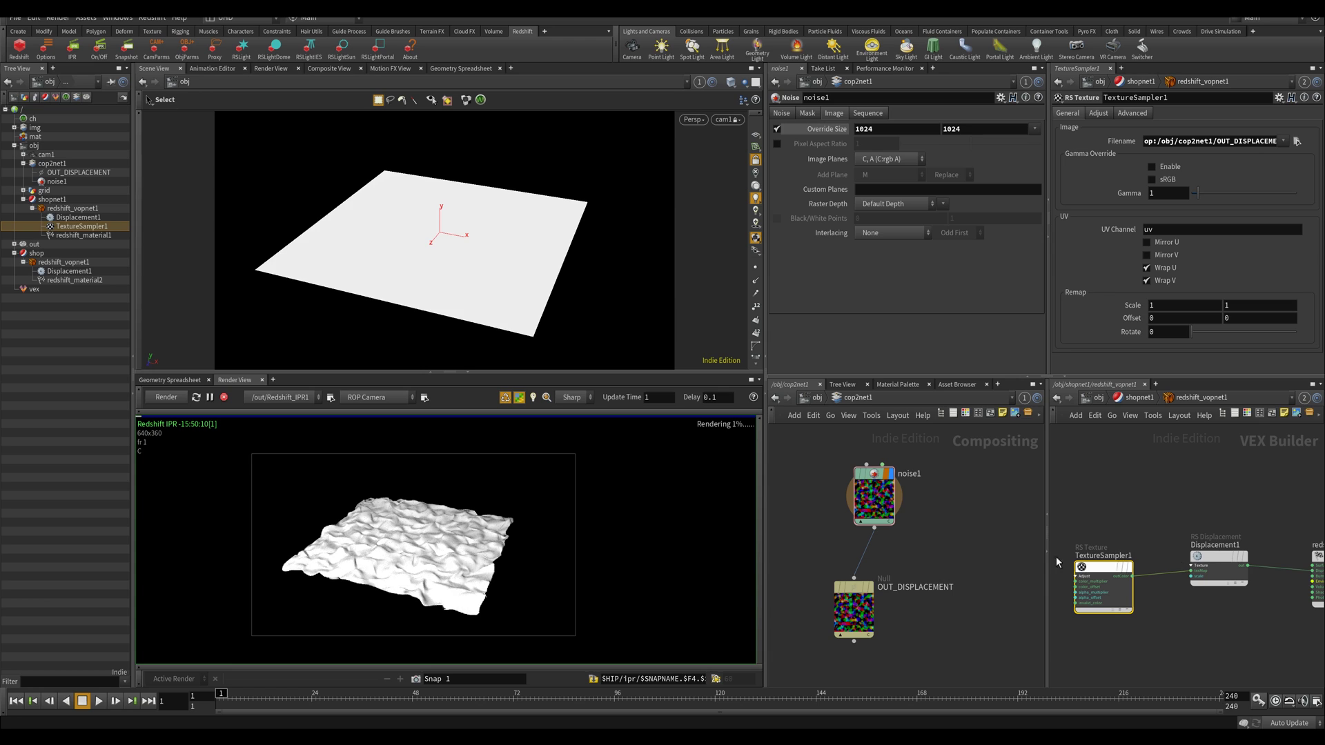
# Set noise1's spatial frequency to 4 in both directions and re-render the displaced grid
pyautogui.click(871, 471)
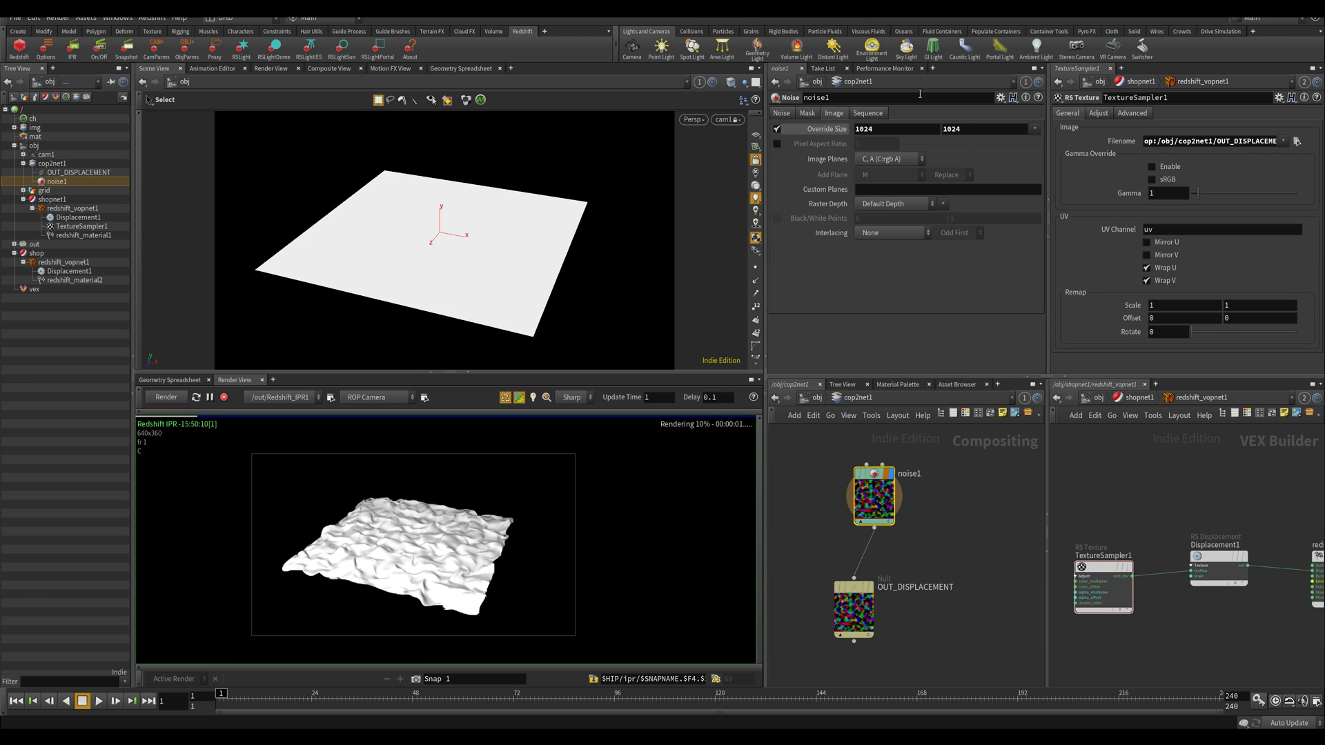
pyautogui.click(791, 114)
pyautogui.write('4')
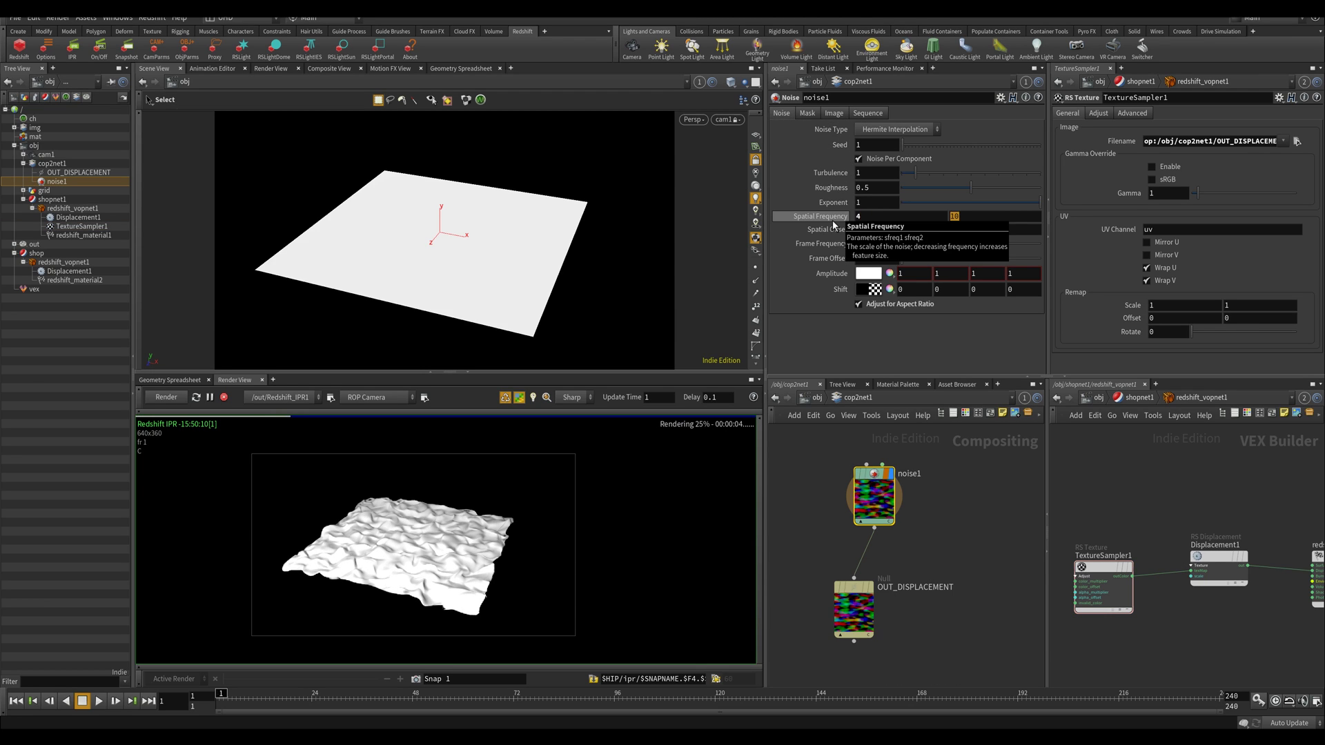
pyautogui.press('Return')
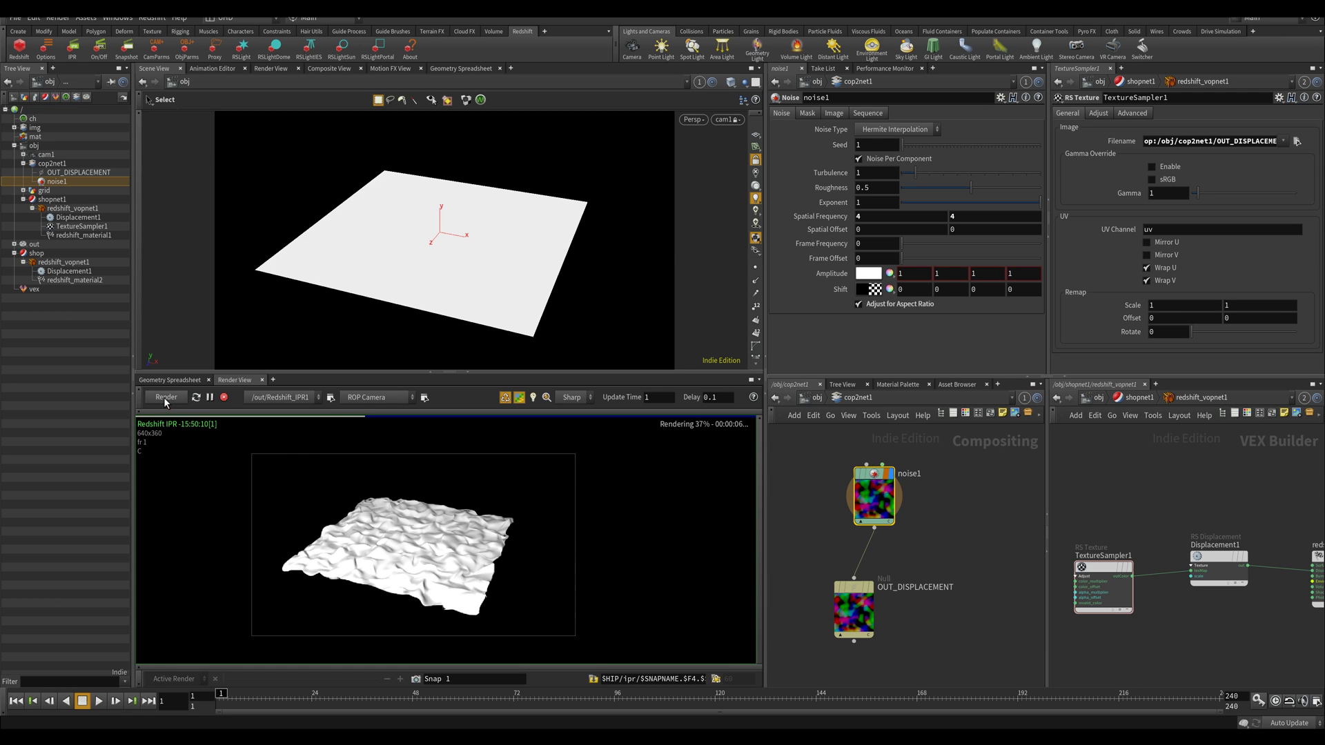
pyautogui.click(165, 397)
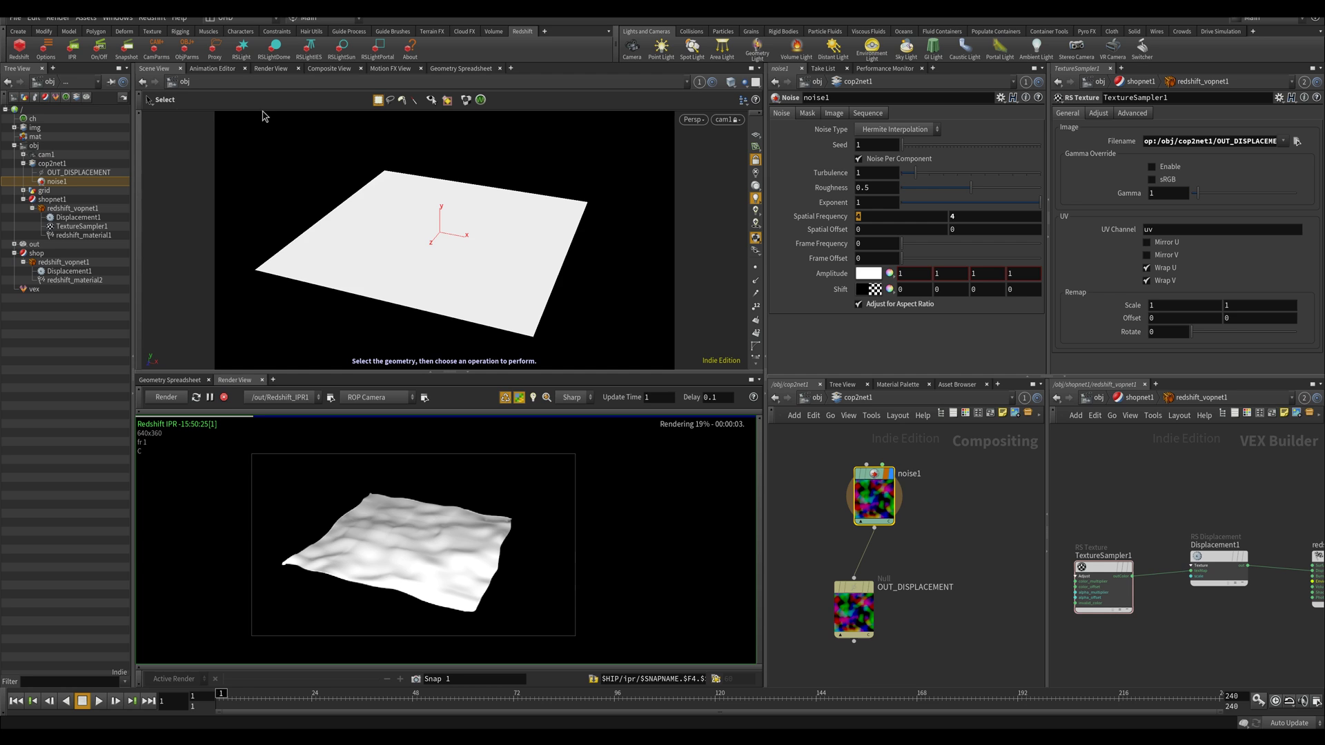
# With the composite image shown, set noise1's spatial frequency to 8.4 and noise type to Sparse Convolution, and re-render
pyautogui.click(337, 67)
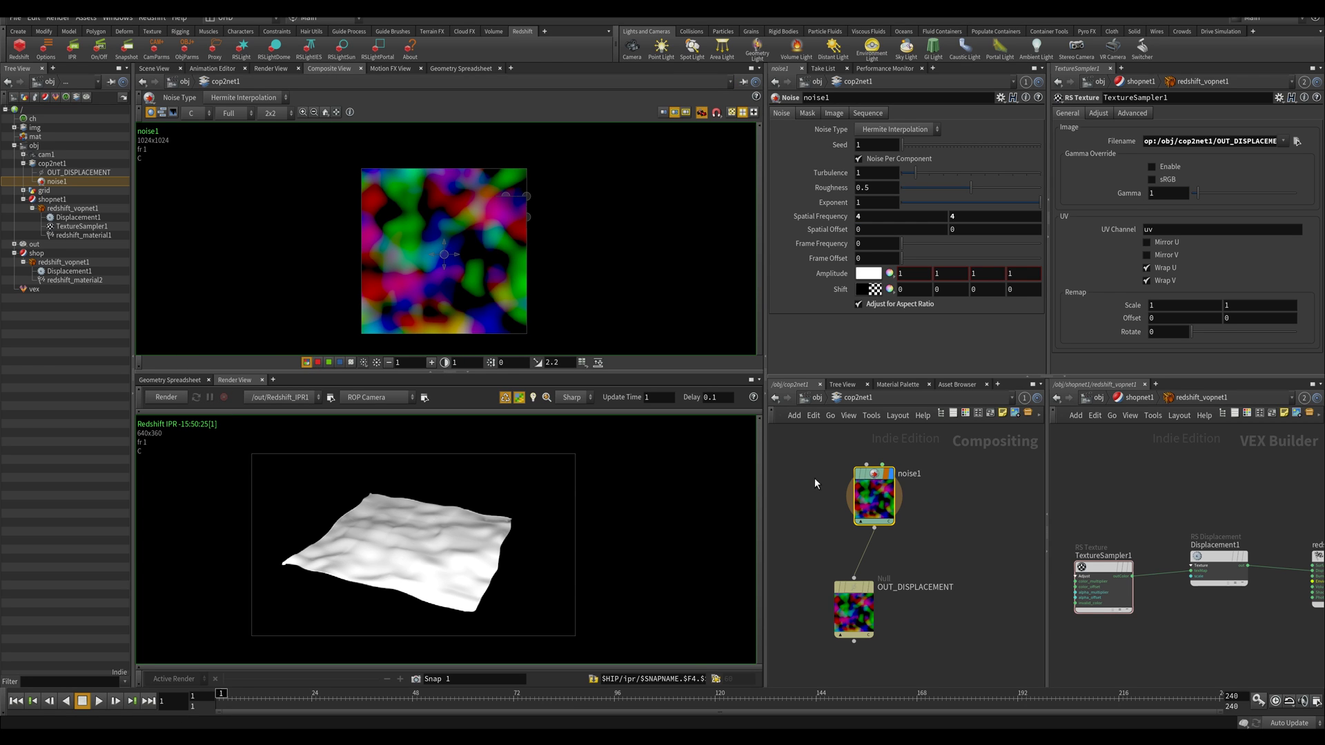
pyautogui.moveTo(828, 215); pyautogui.dragTo(1079, 293, button='middle')
pyautogui.click(896, 130)
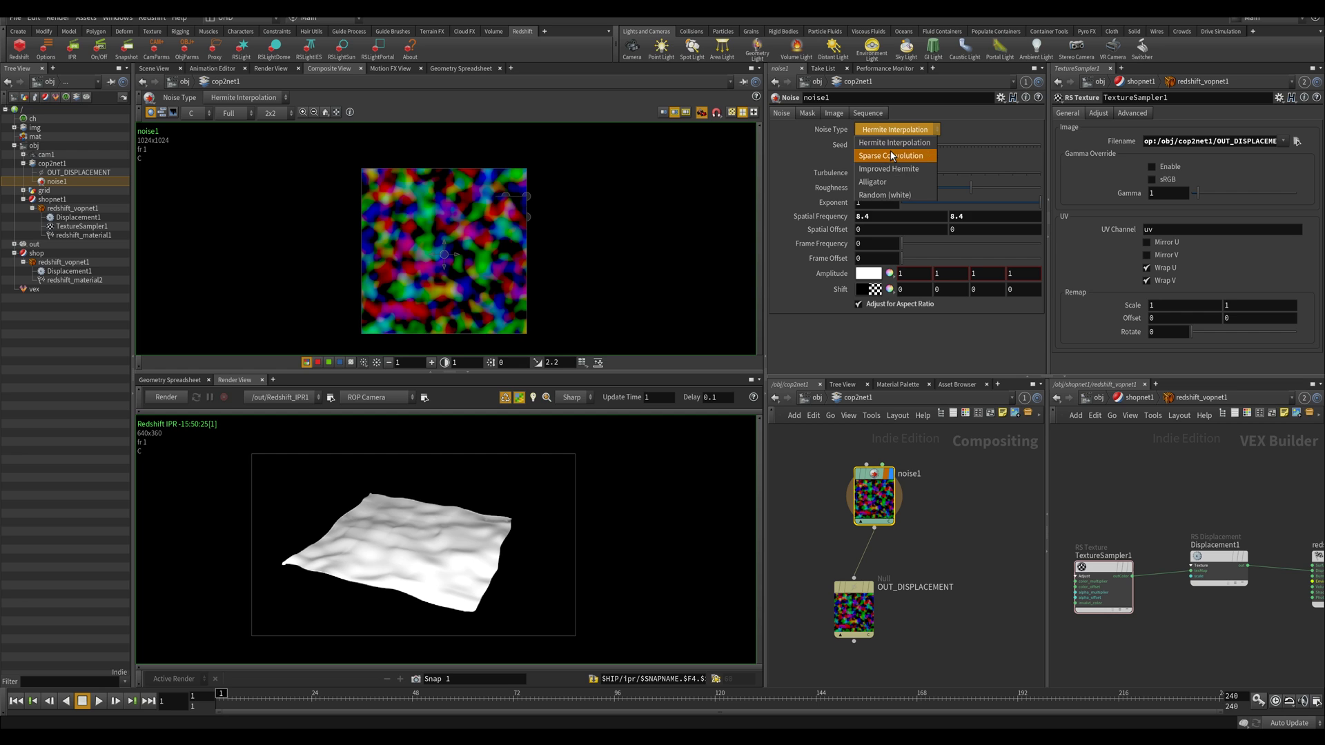
pyautogui.click(892, 156)
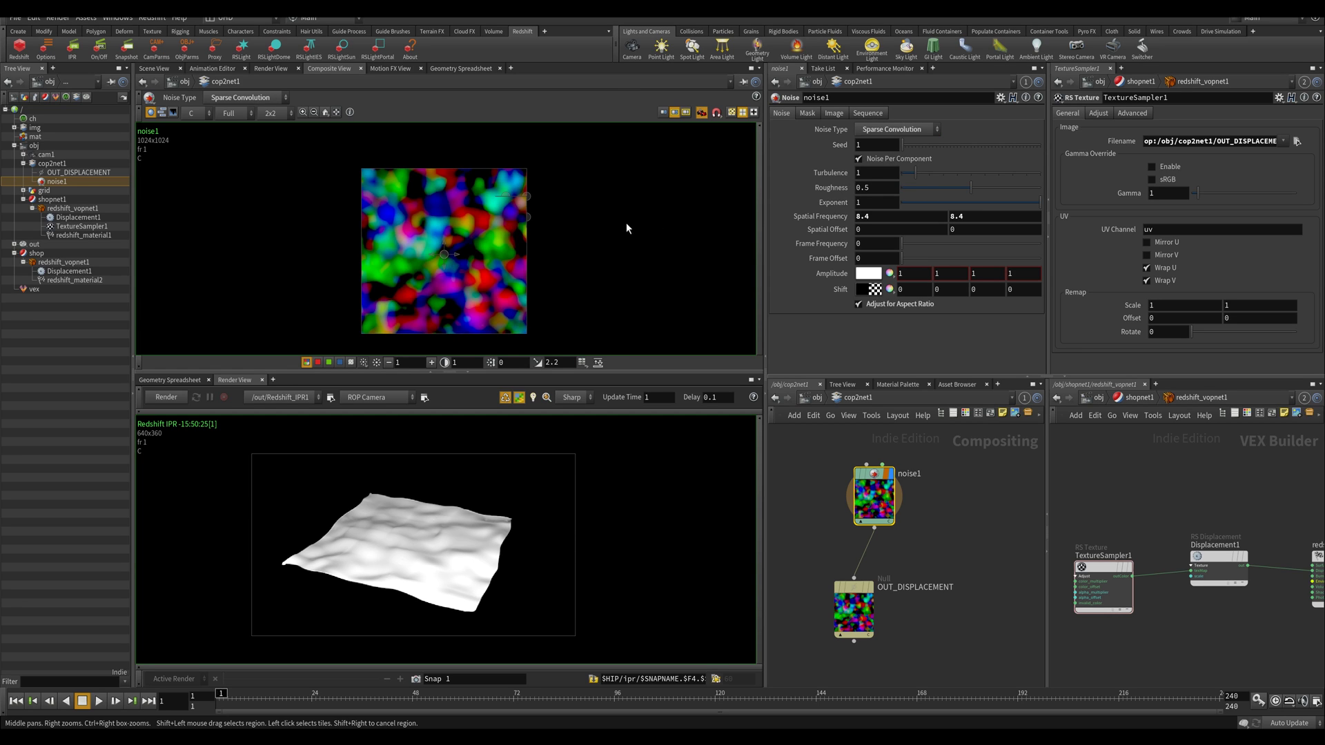
pyautogui.click(178, 398)
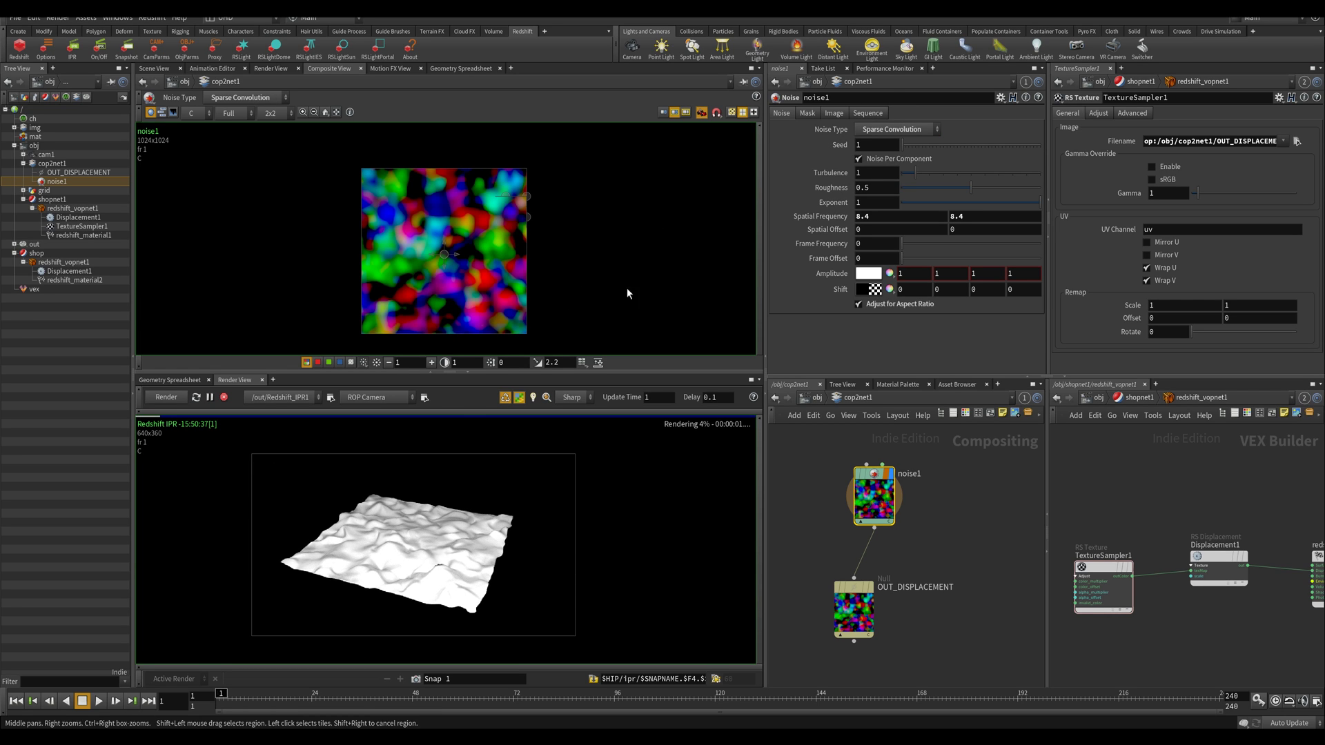
# Change noise1's noise type to Alligator, re-render the displaced grid, and stop the render
pyautogui.click(894, 130)
pyautogui.click(880, 183)
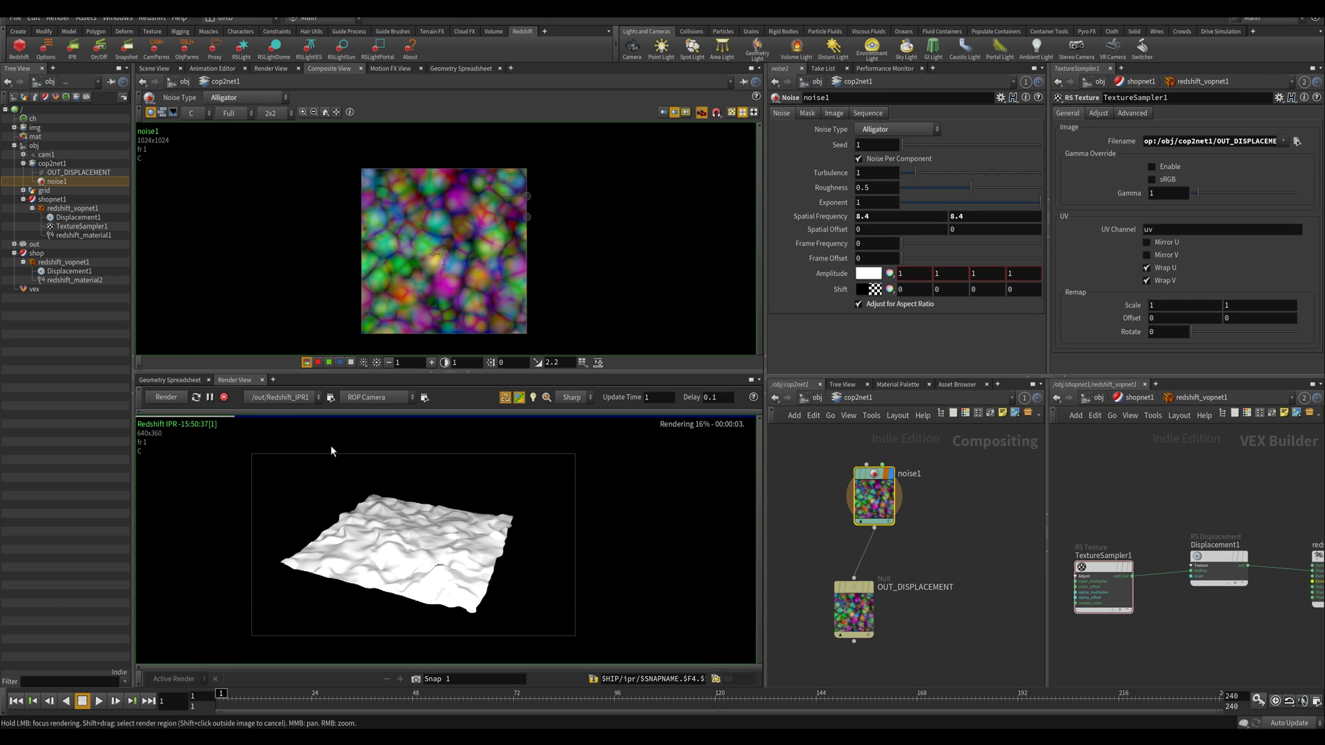
pyautogui.click(169, 398)
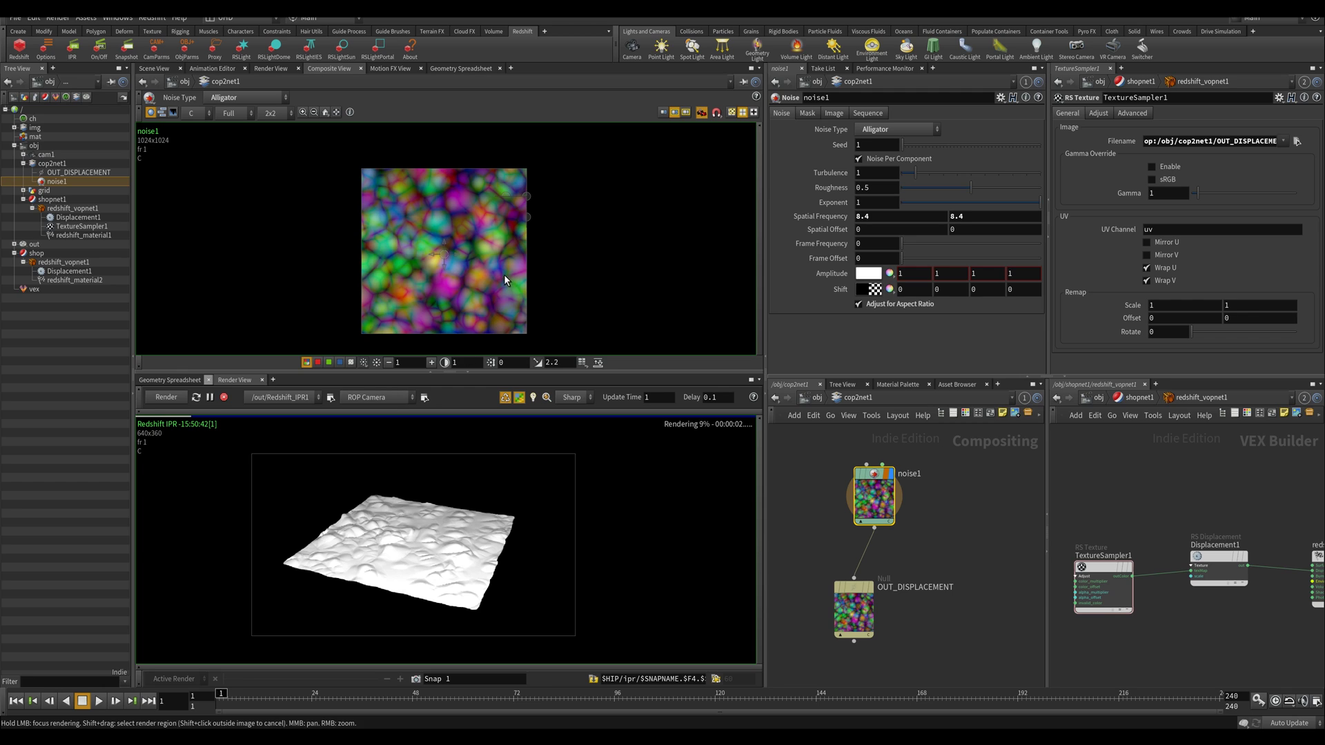
pyautogui.click(222, 396)
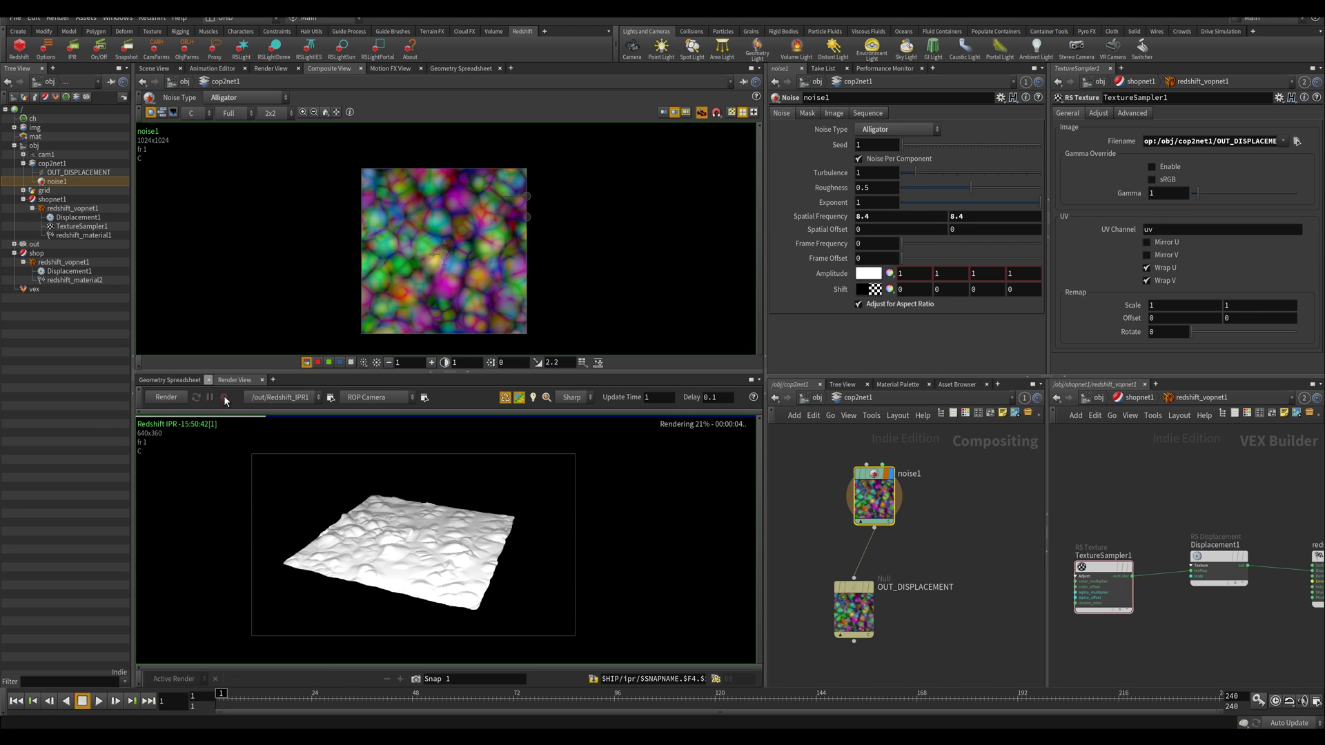
# Add a Normal From Grayscale node to the compositing network and feed it from noise1's output
pyautogui.scroll(4, 918, 556)
pyautogui.scroll(-4, 912, 550)
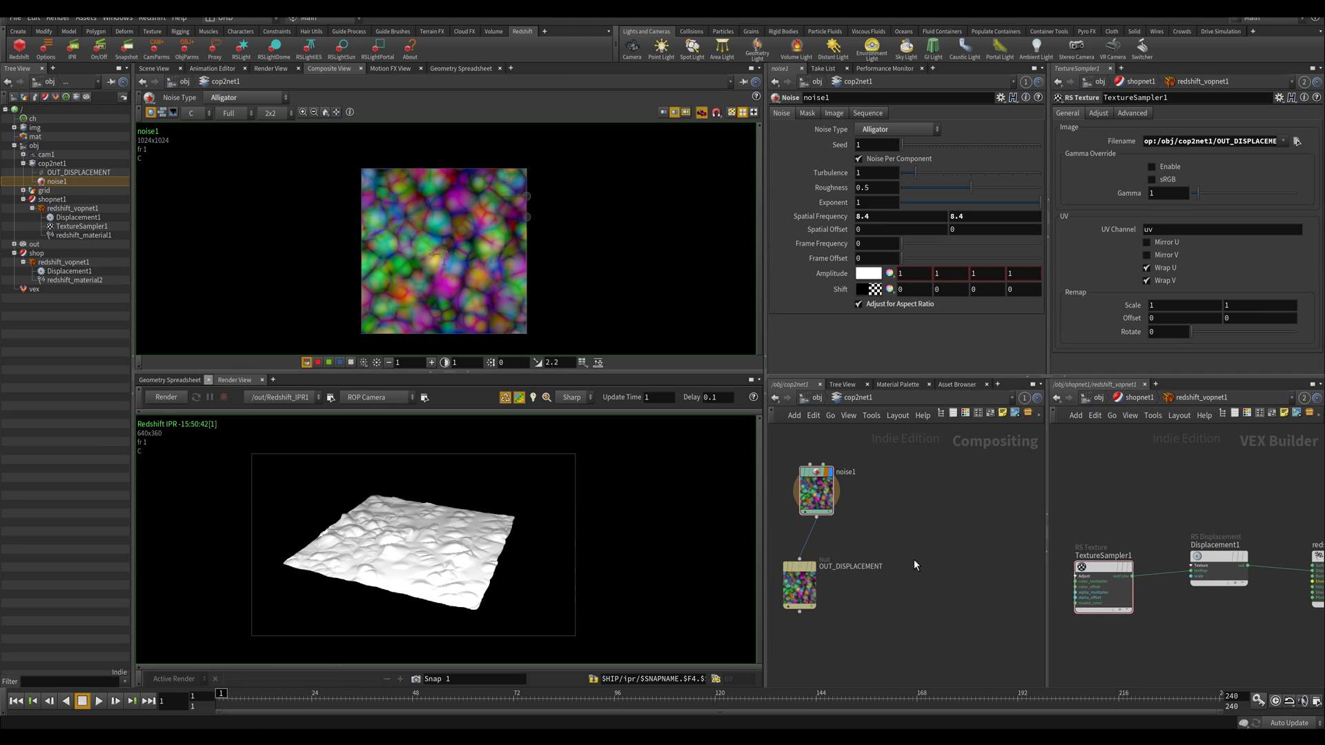
pyautogui.press('Tab')
pyautogui.write('nor')
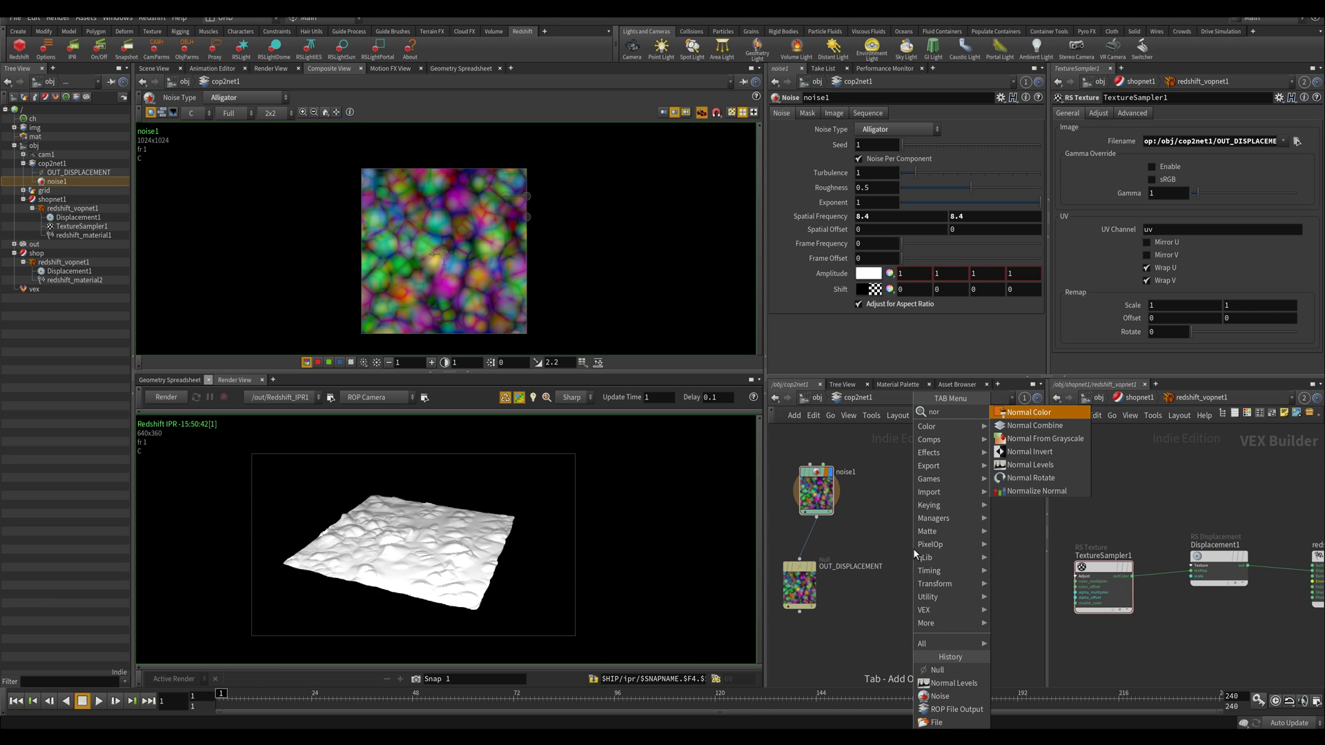
pyautogui.click(1038, 440)
pyautogui.click(891, 621)
pyautogui.click(881, 599)
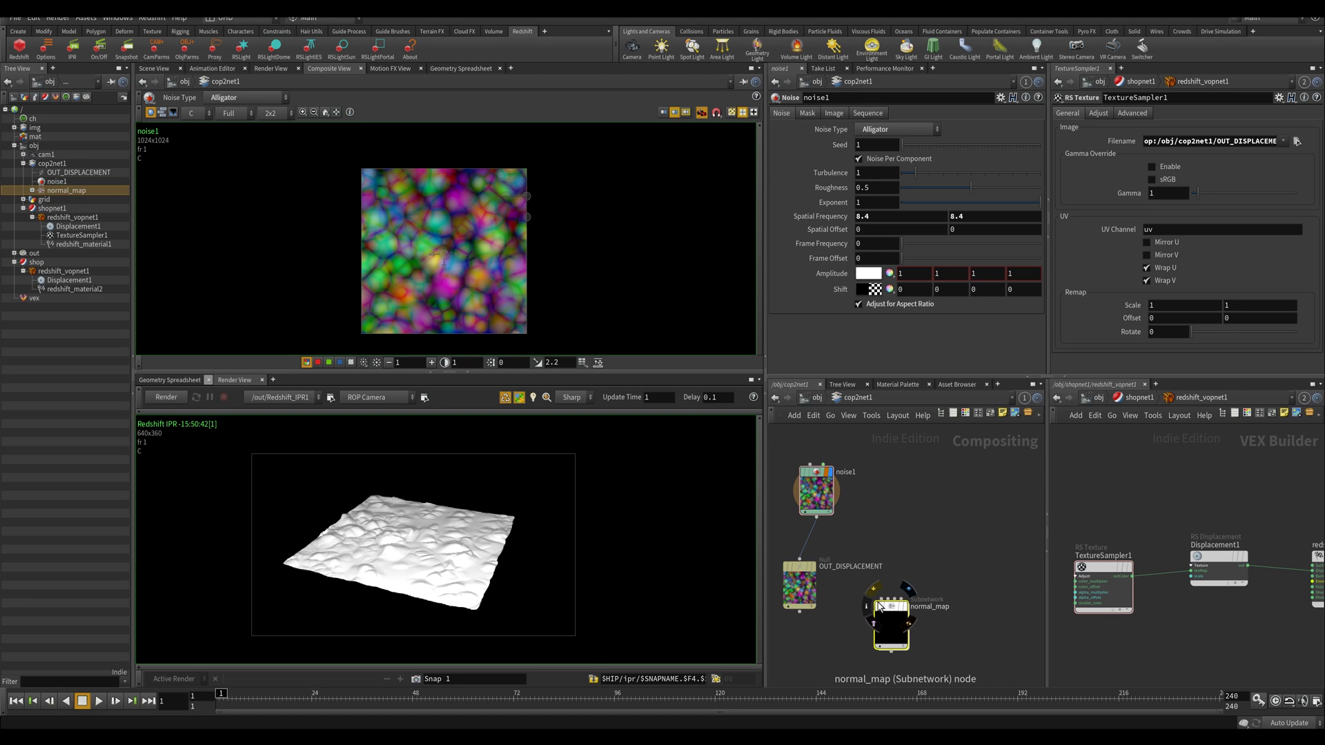
pyautogui.click(819, 516)
pyautogui.click(969, 535)
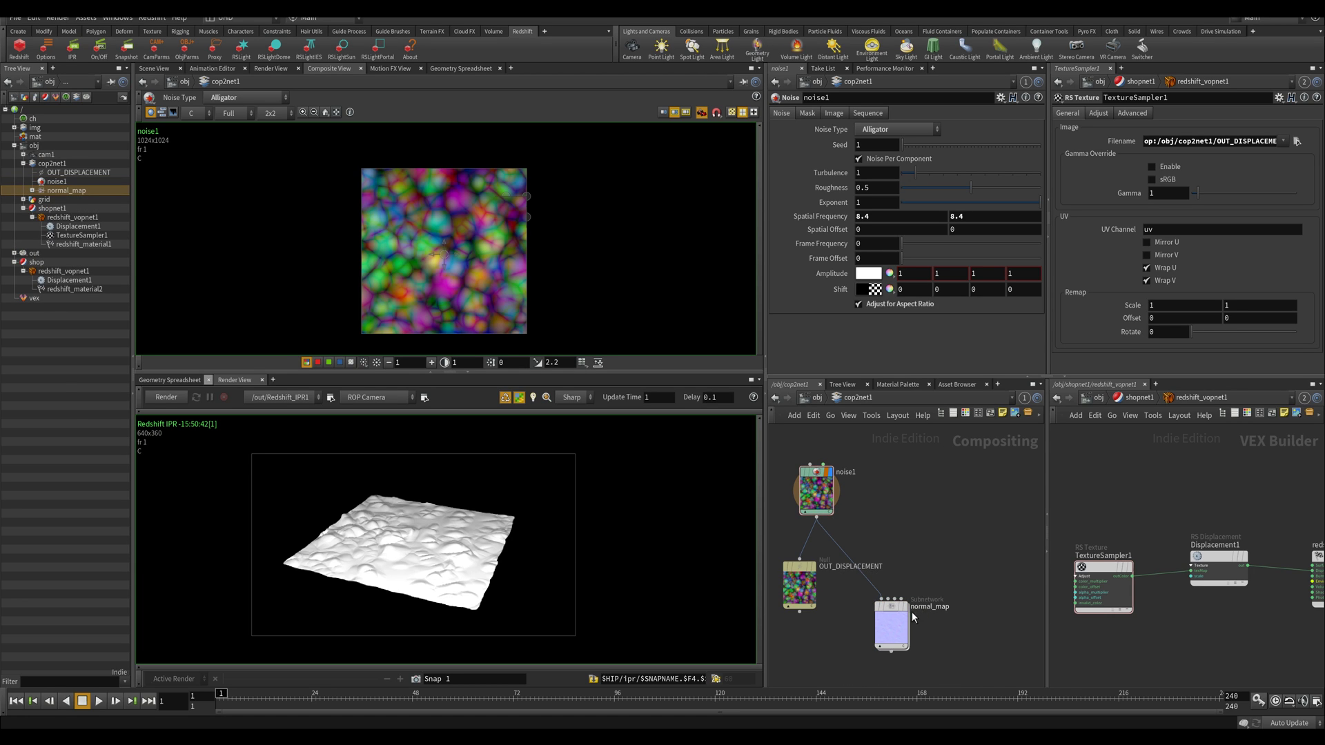
# Display normal_map's output in the composite view and place the node beside OUT_DISPLACEMENT
pyautogui.moveTo(900, 614)
pyautogui.mouseDown()
pyautogui.moveTo(900, 598)
pyautogui.moveTo(902, 619)
pyautogui.mouseUp()
pyautogui.click(916, 603)
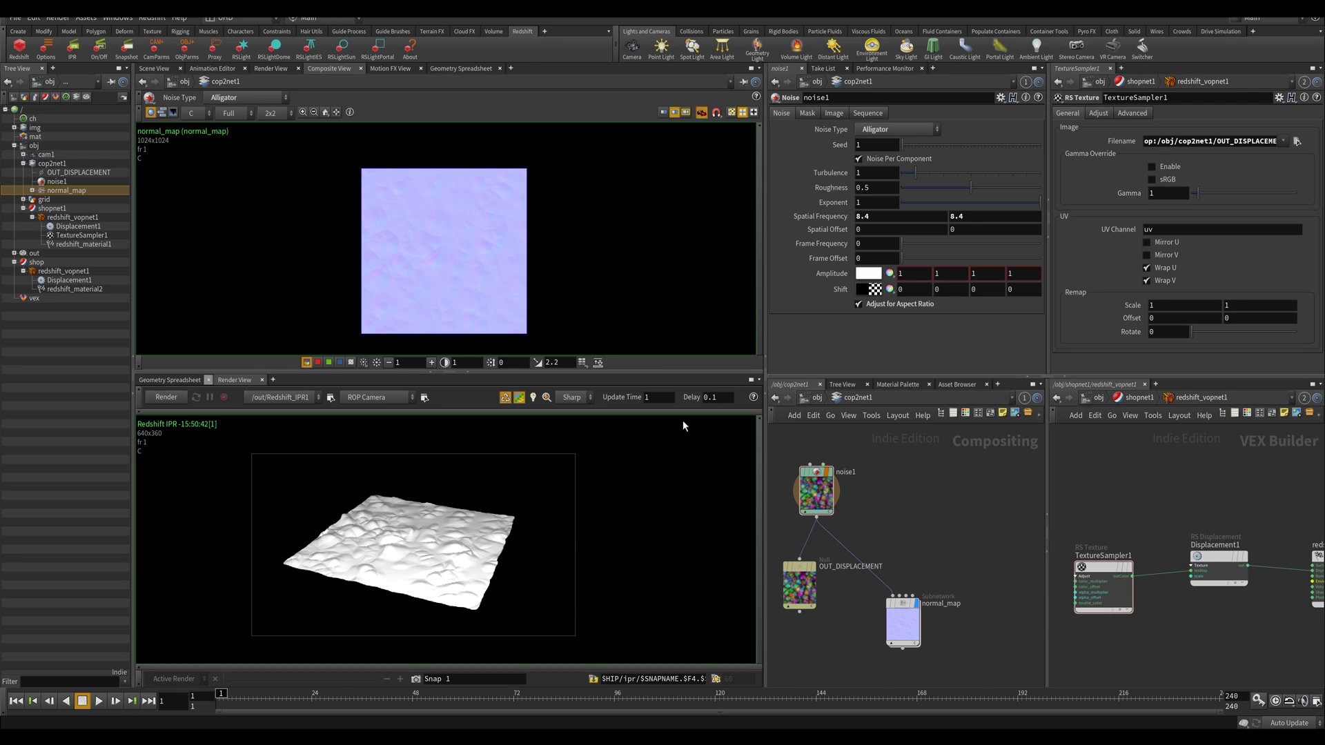
pyautogui.scroll(6, 408, 245)
pyautogui.scroll(-4, 417, 251)
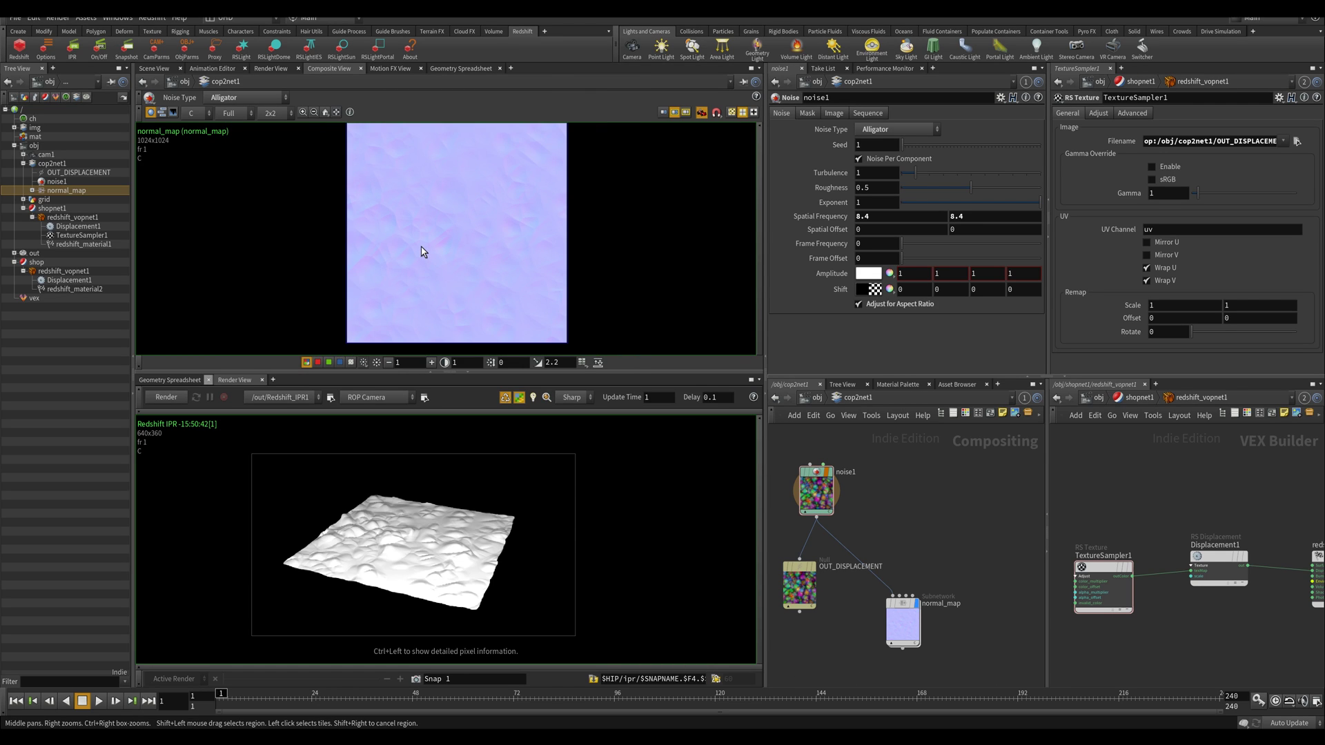
pyautogui.moveTo(924, 619); pyautogui.dragTo(935, 570)
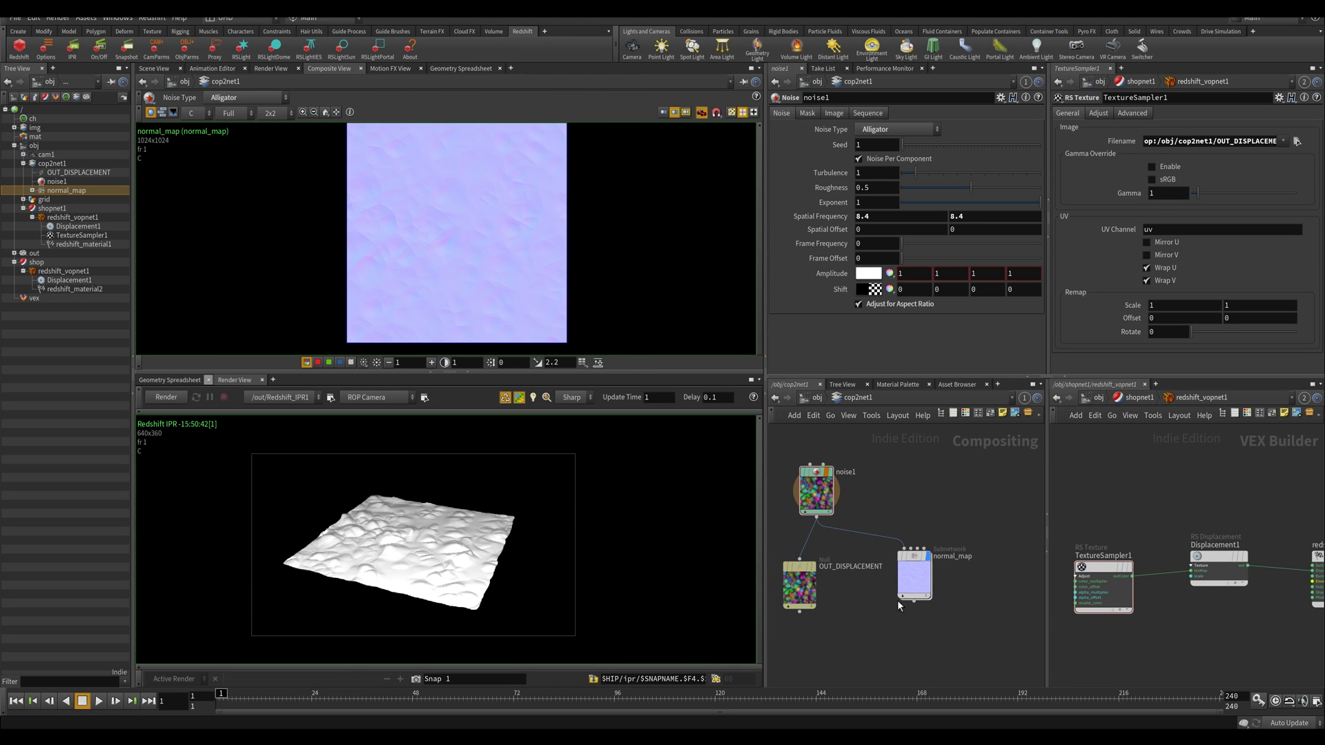
# Duplicate the OUT_DISPLACEMENT null, wire normal_map's output into the copy, and align it beneath normal_map
pyautogui.click(799, 585)
pyautogui.hotkey('ctrl', 'c')
pyautogui.hotkey('ctrl', 'v')
pyautogui.moveTo(896, 681); pyautogui.dragTo(934, 694)
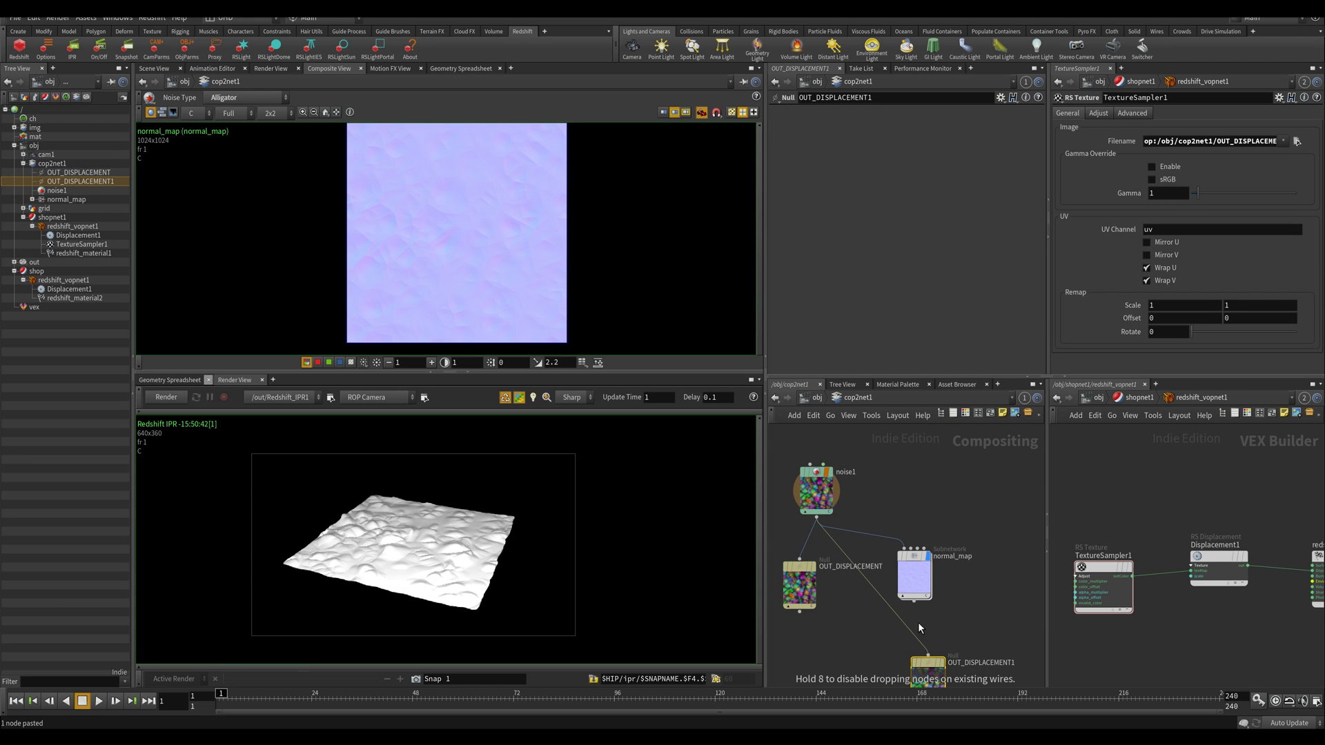
pyautogui.click(914, 601)
pyautogui.click(925, 653)
pyautogui.moveTo(914, 659); pyautogui.dragTo(882, 619, button='middle')
pyautogui.moveTo(892, 638); pyautogui.dragTo(881, 630)
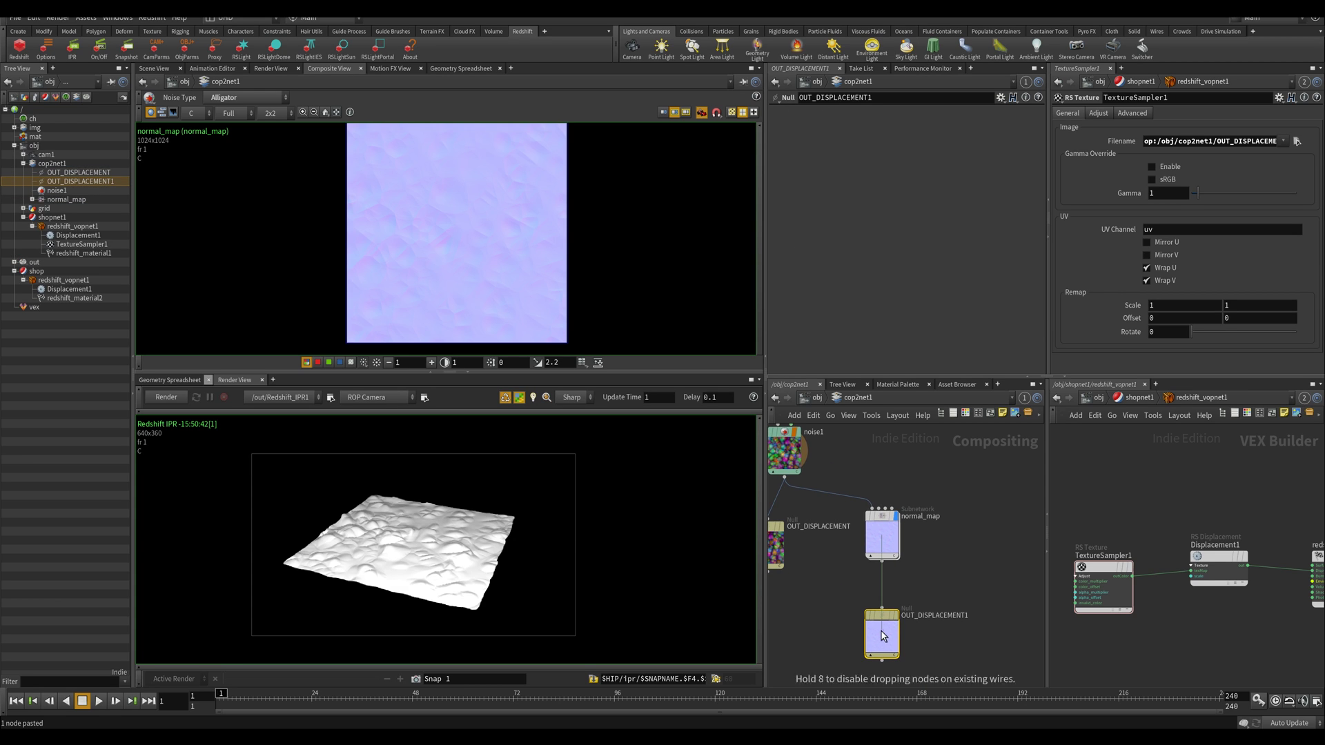
# Rename the null copy below normal_map as OUT_NORMAL
pyautogui.doubleClick(932, 613)
pyautogui.write('OUT_NORMAL')
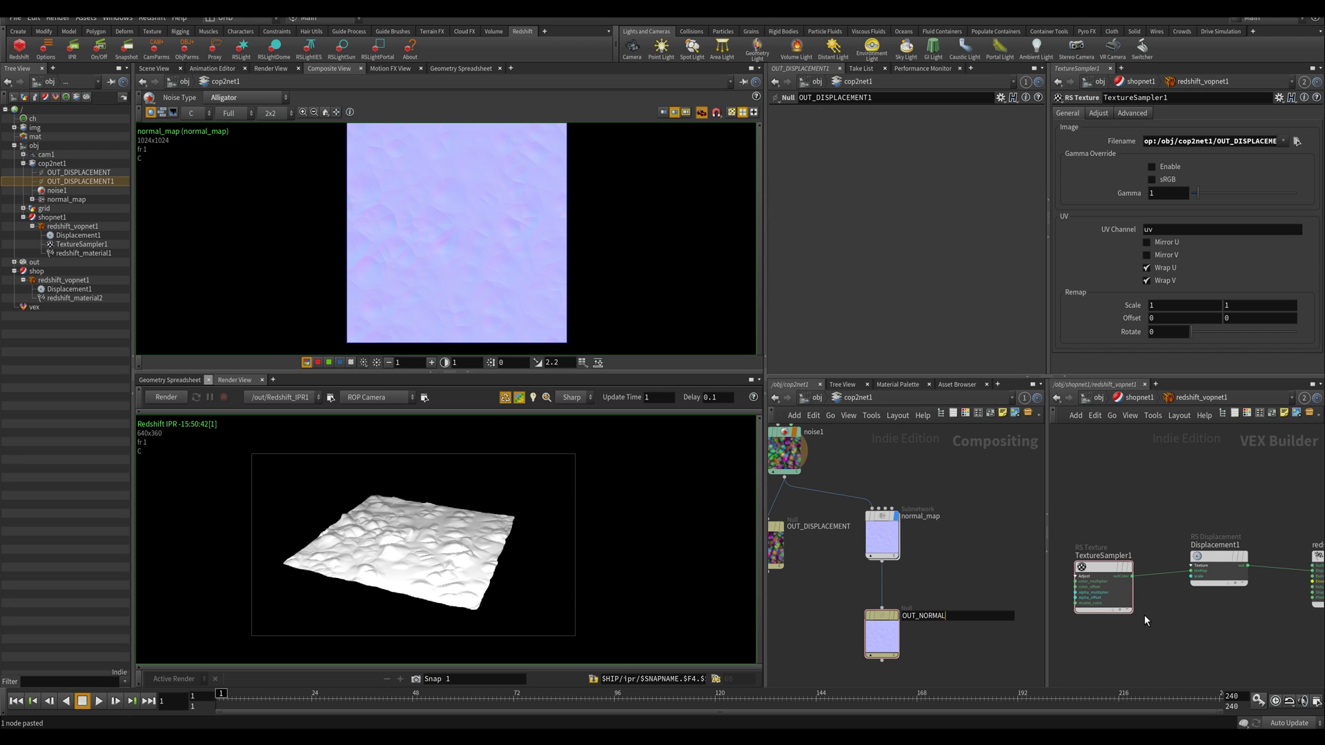
pyautogui.press('Return')
# Add an RS Normal Map node to redshift_vopnet1 and connect its output to the Redshift material's Bump Map input
pyautogui.press('h')
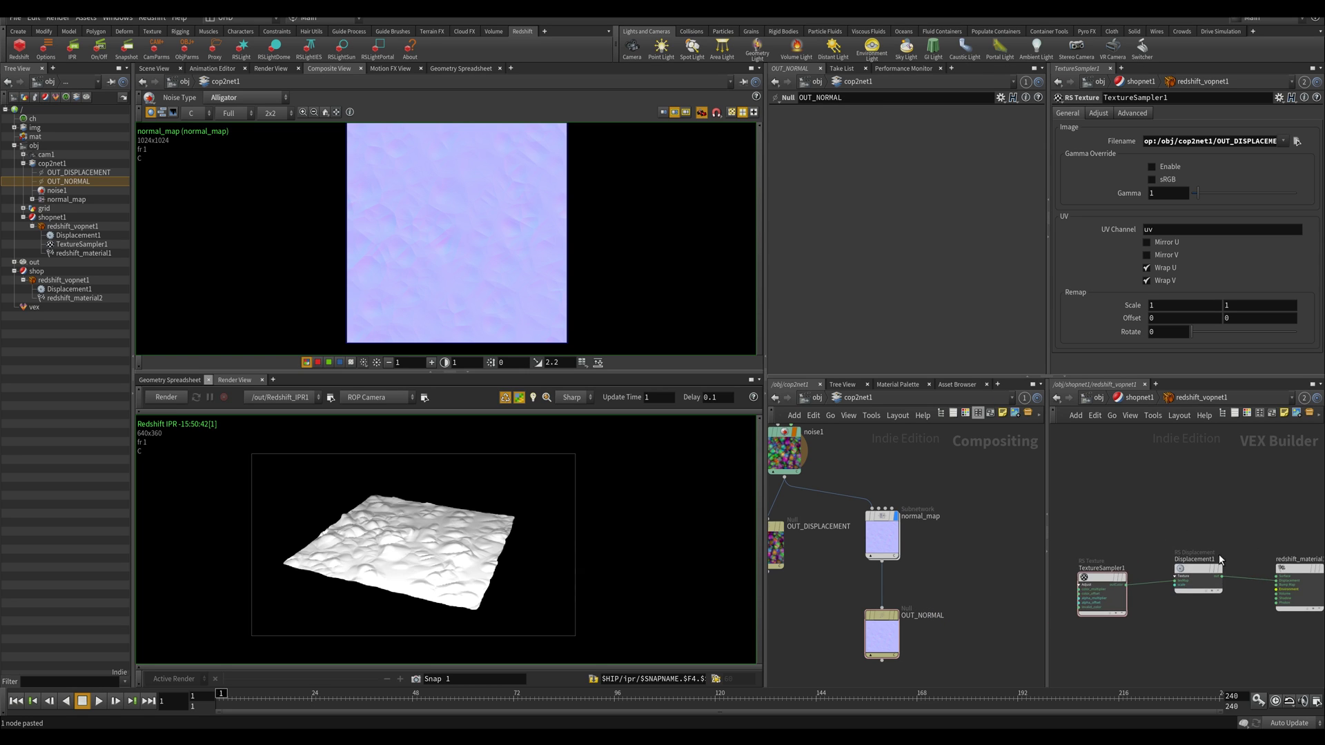
pyautogui.moveTo(1220, 561); pyautogui.dragTo(1186, 484, button='middle')
pyautogui.press('Tab')
pyautogui.write('nor')
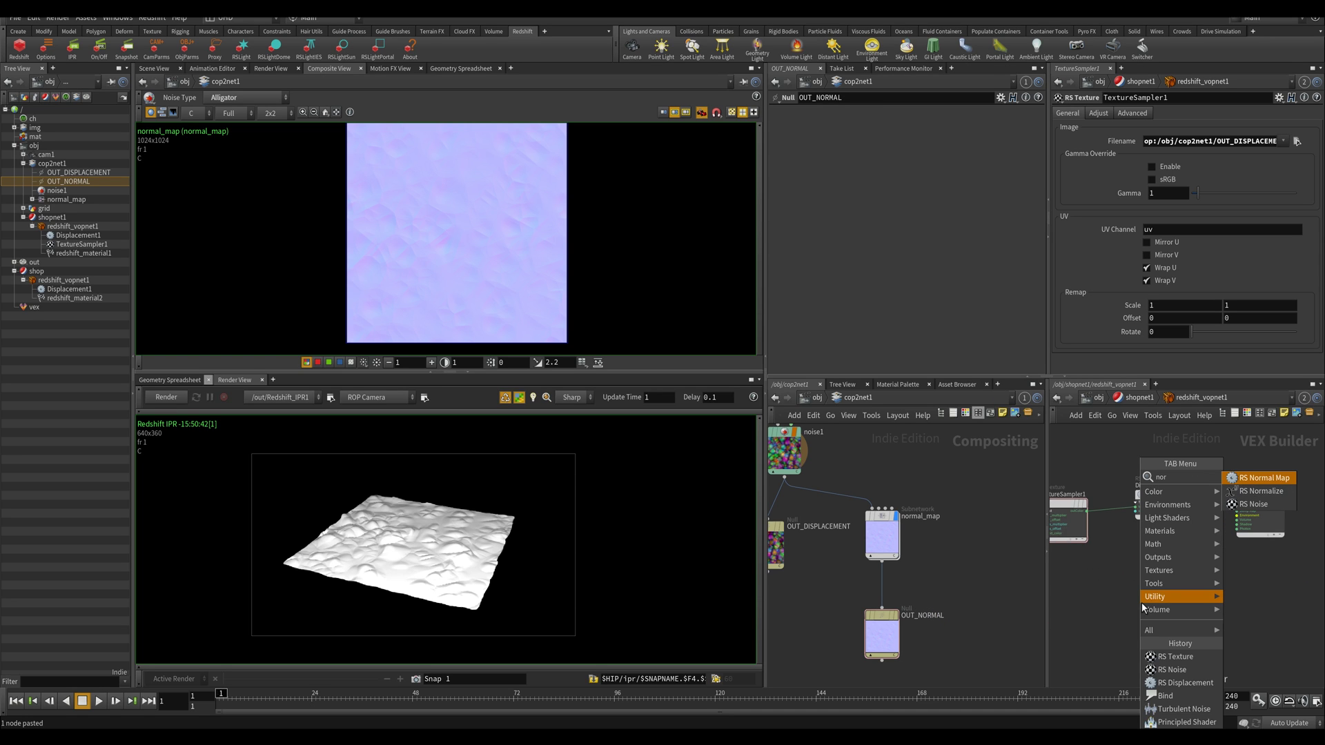
pyautogui.press('Return')
pyautogui.click(1142, 603)
pyautogui.click(1164, 611)
pyautogui.scroll(3, 1185, 580)
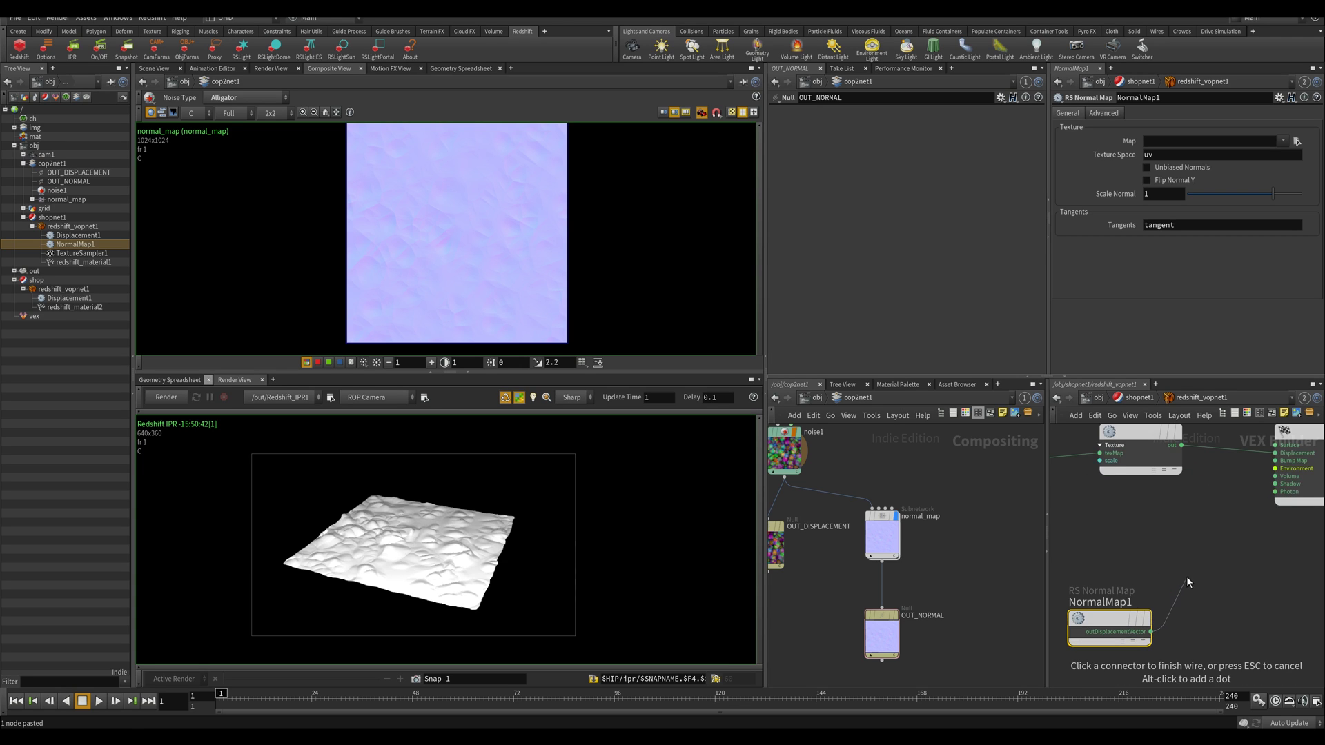
pyautogui.moveTo(1206, 537); pyautogui.dragTo(1168, 561, button='middle')
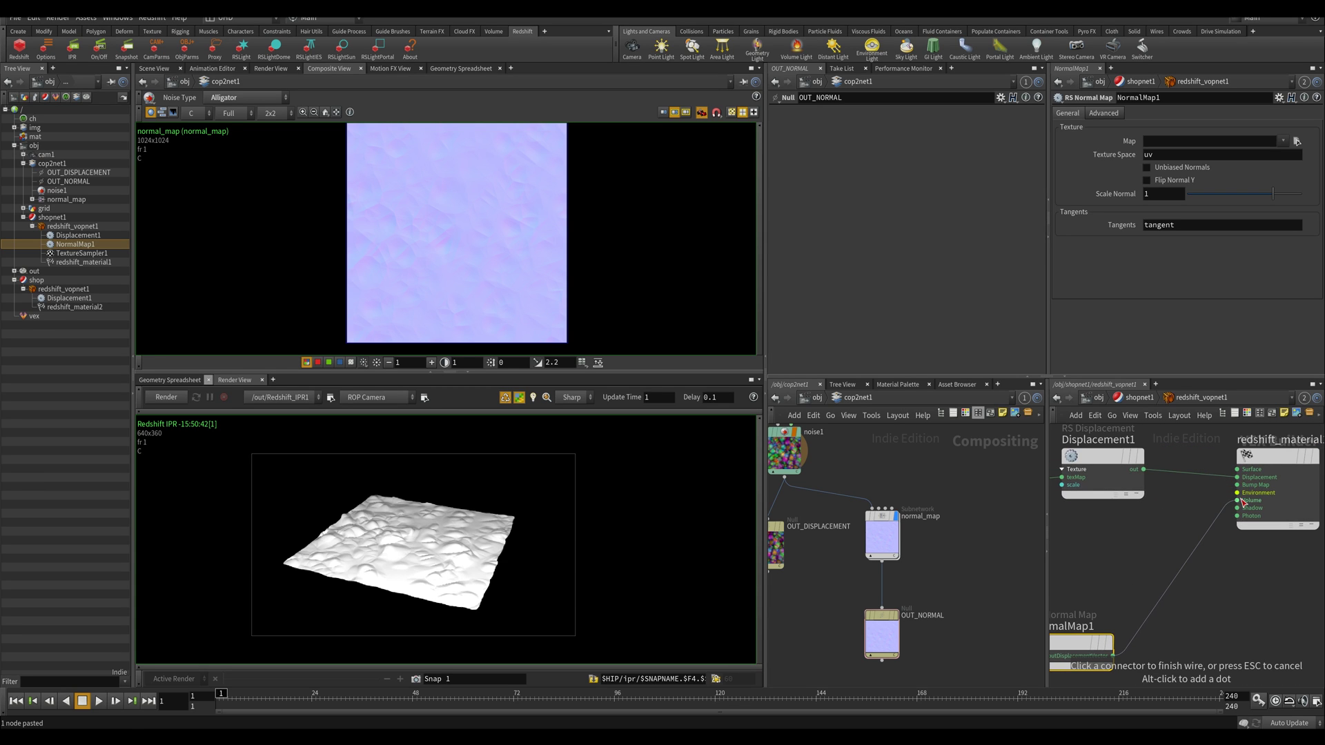
pyautogui.click(1237, 484)
# Reposition NormalMap1 directly beneath Displacement1 in redshift_vopnet1
pyautogui.moveTo(1131, 559); pyautogui.dragTo(1146, 539, button='middle')
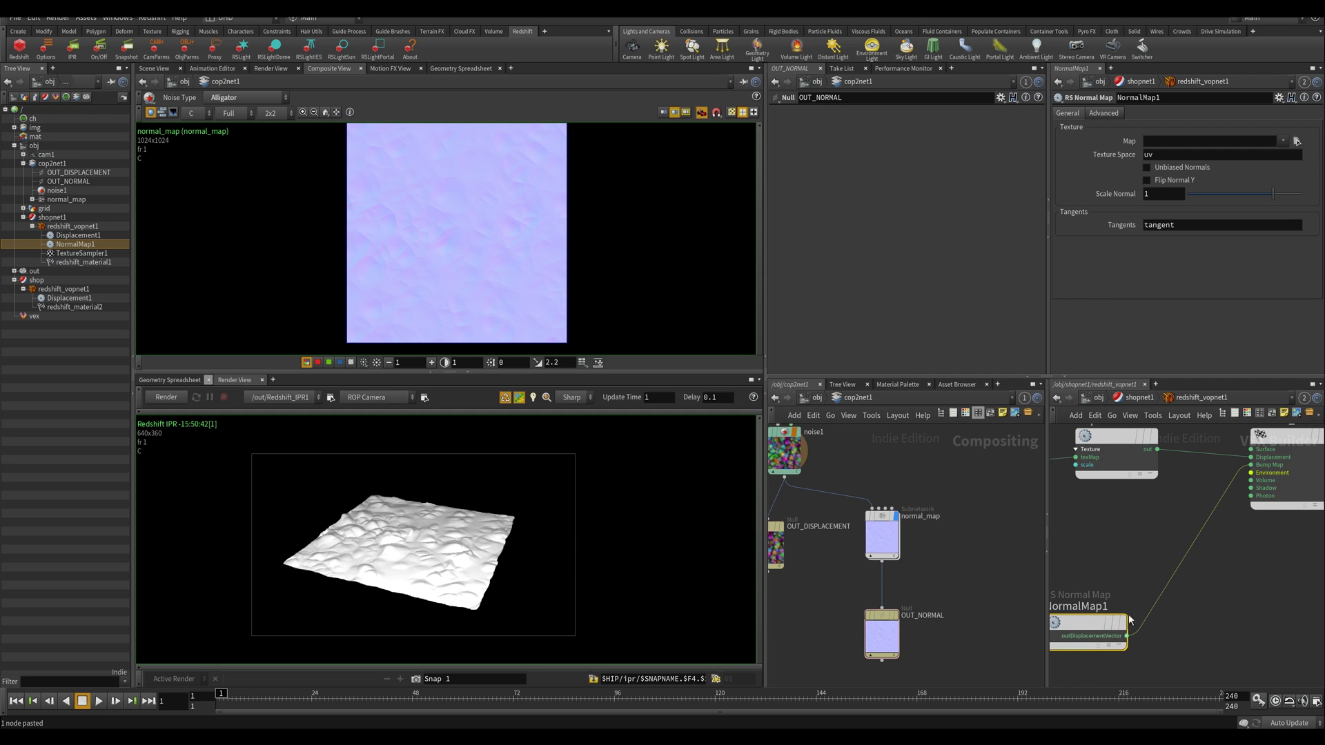
pyautogui.moveTo(1088, 623); pyautogui.dragTo(1138, 561)
pyautogui.scroll(-1, 1145, 506)
pyautogui.moveTo(1146, 507); pyautogui.dragTo(1208, 503, button='middle')
pyautogui.press('Tab')
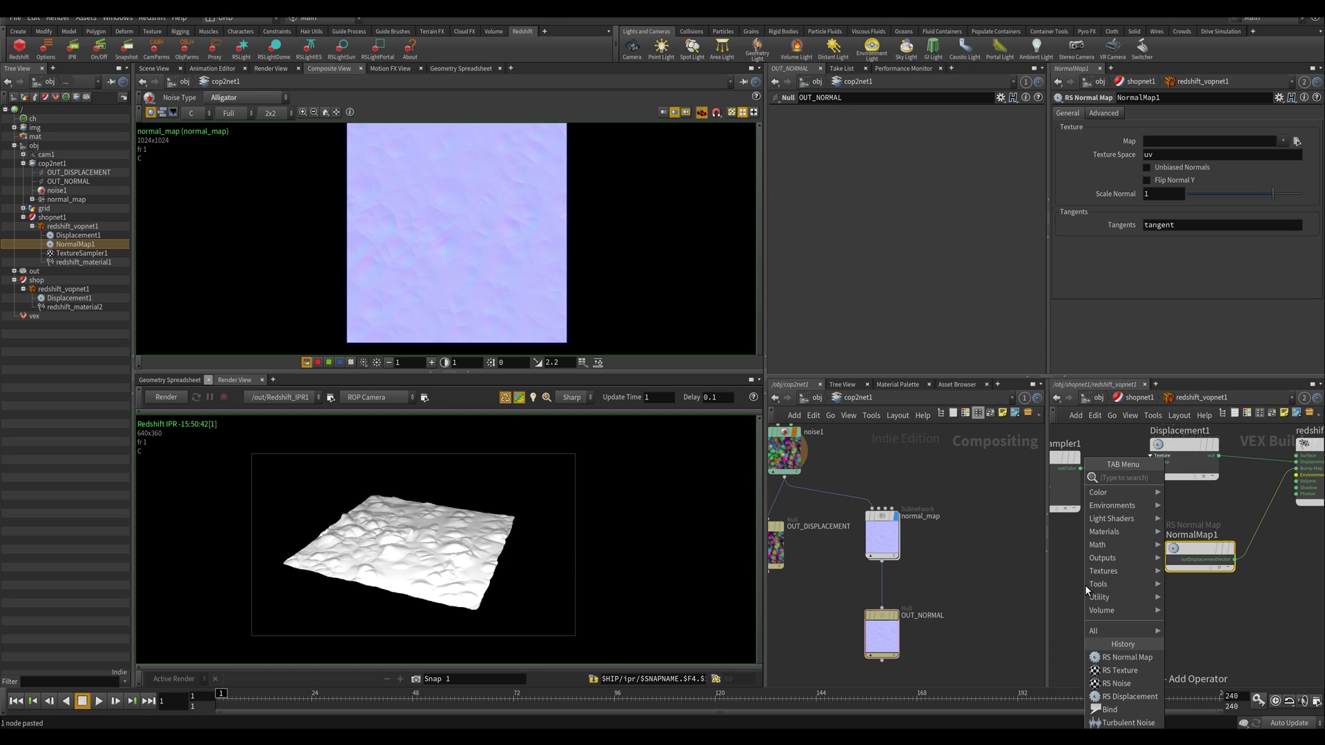
pyautogui.press('Escape')
# Set NormalMap1's map to op:/obj/cop2net1/OUT_NORMAL and re-render the grid
pyautogui.moveTo(903, 612); pyautogui.dragTo(1192, 145)
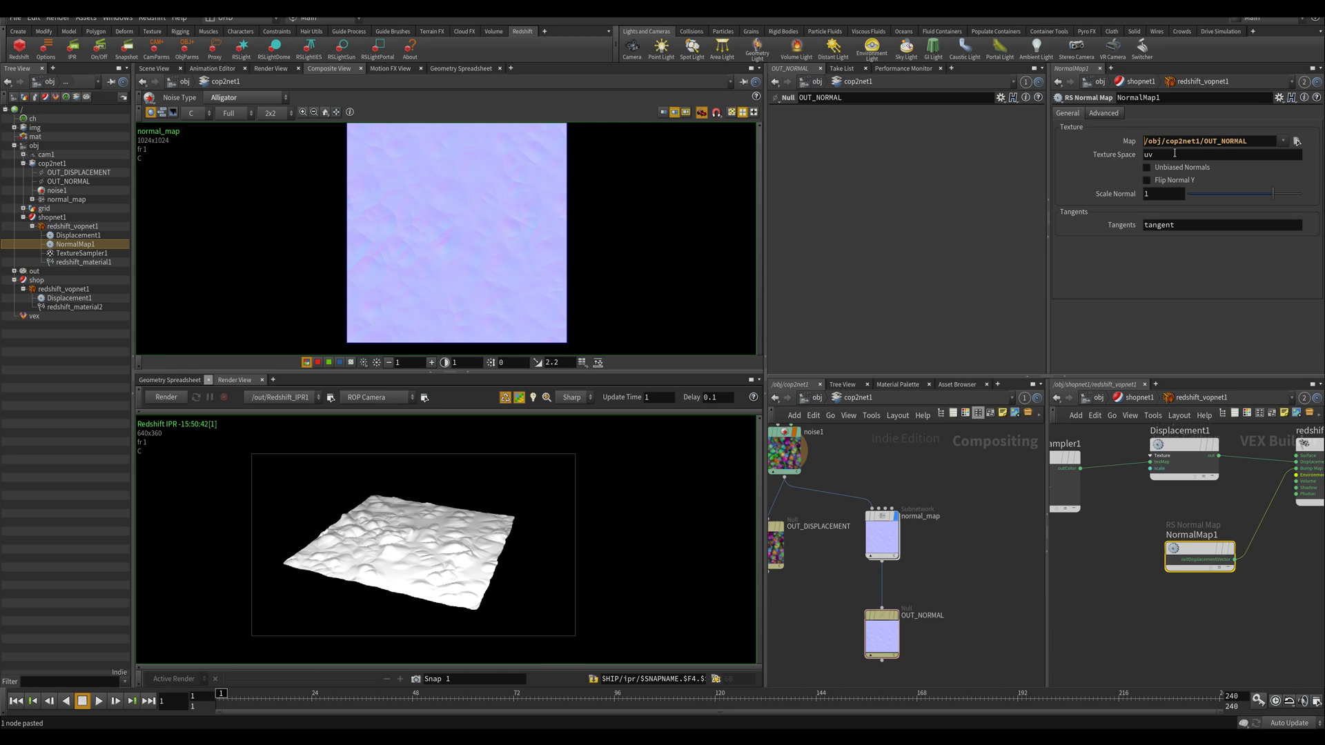
pyautogui.write('op:')
pyautogui.press('Return')
pyautogui.click(167, 389)
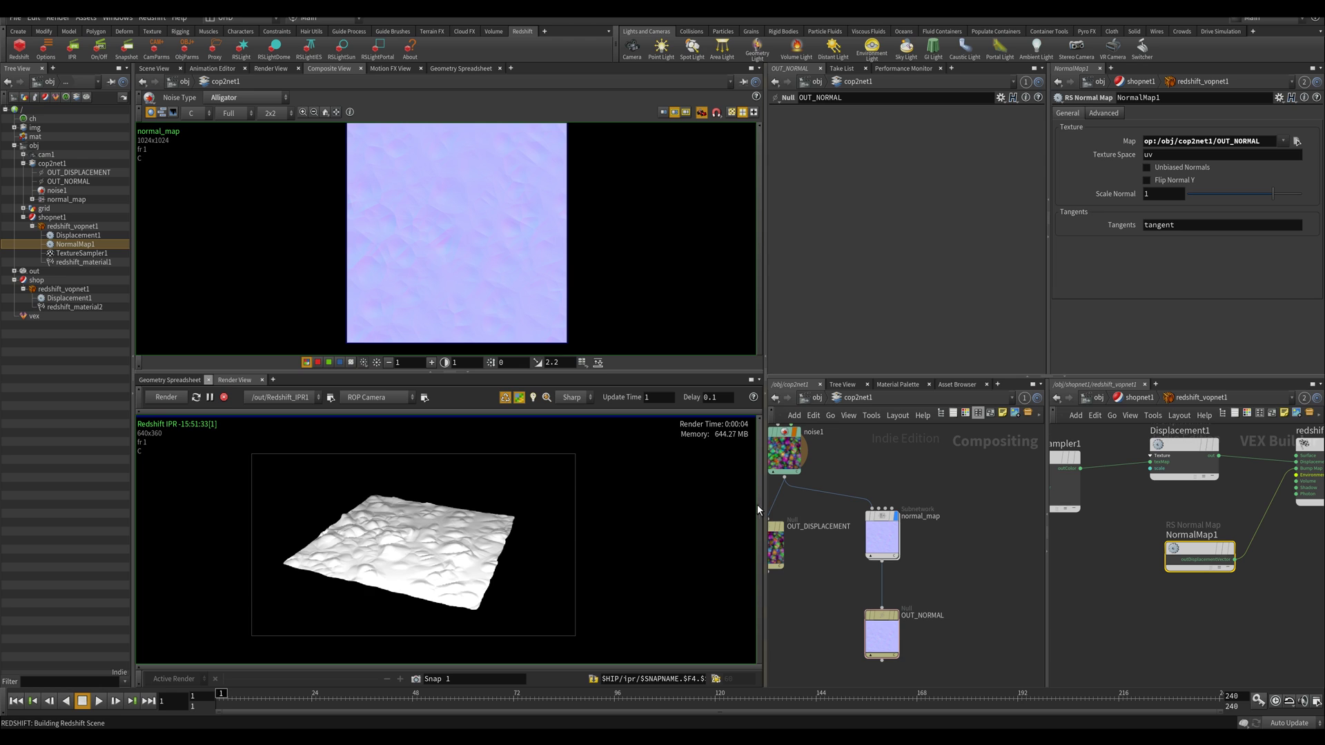
# Disconnect Displacement1 from the Redshift material's Displacement input and re-render the grid from a steeper camera angle
pyautogui.moveTo(1236, 441); pyautogui.dragTo(1222, 458, button='middle')
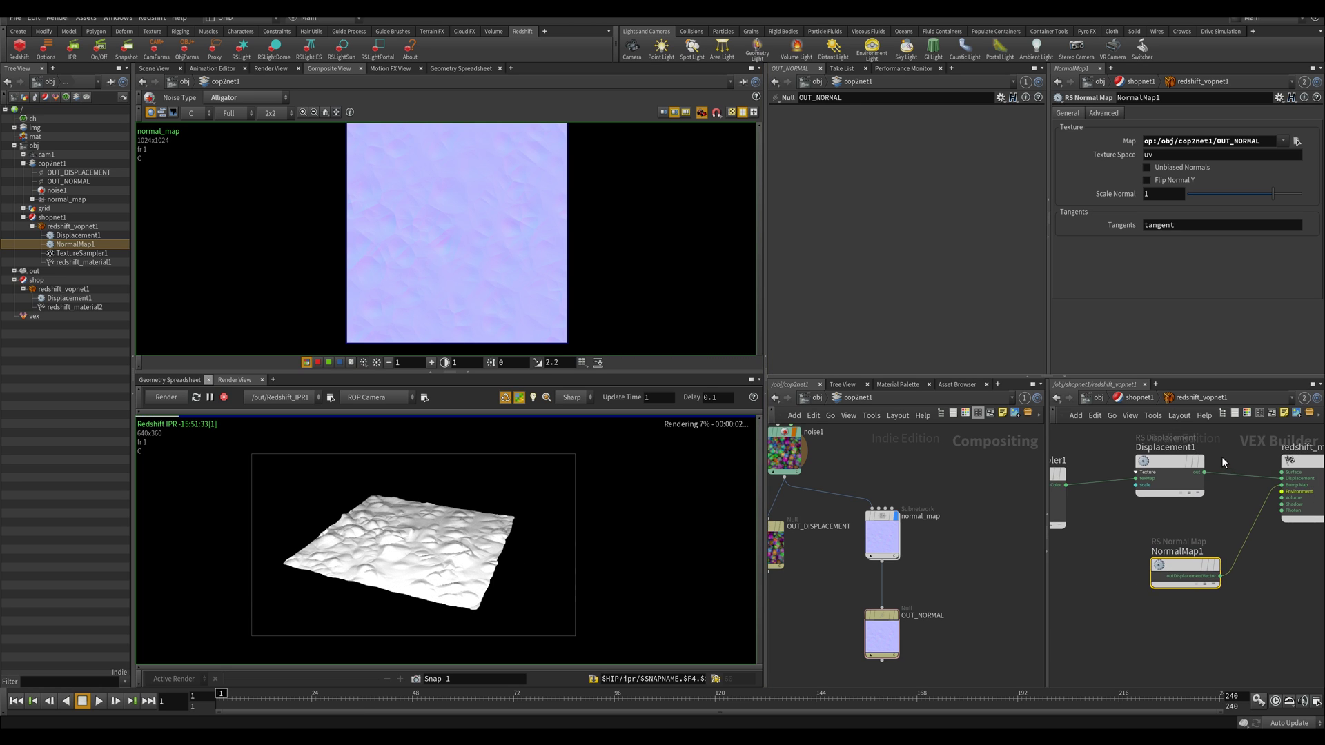
pyautogui.moveTo(1237, 472); pyautogui.dragTo(1236, 476, button='right')
pyautogui.rightClick(1237, 476)
pyautogui.press('Escape')
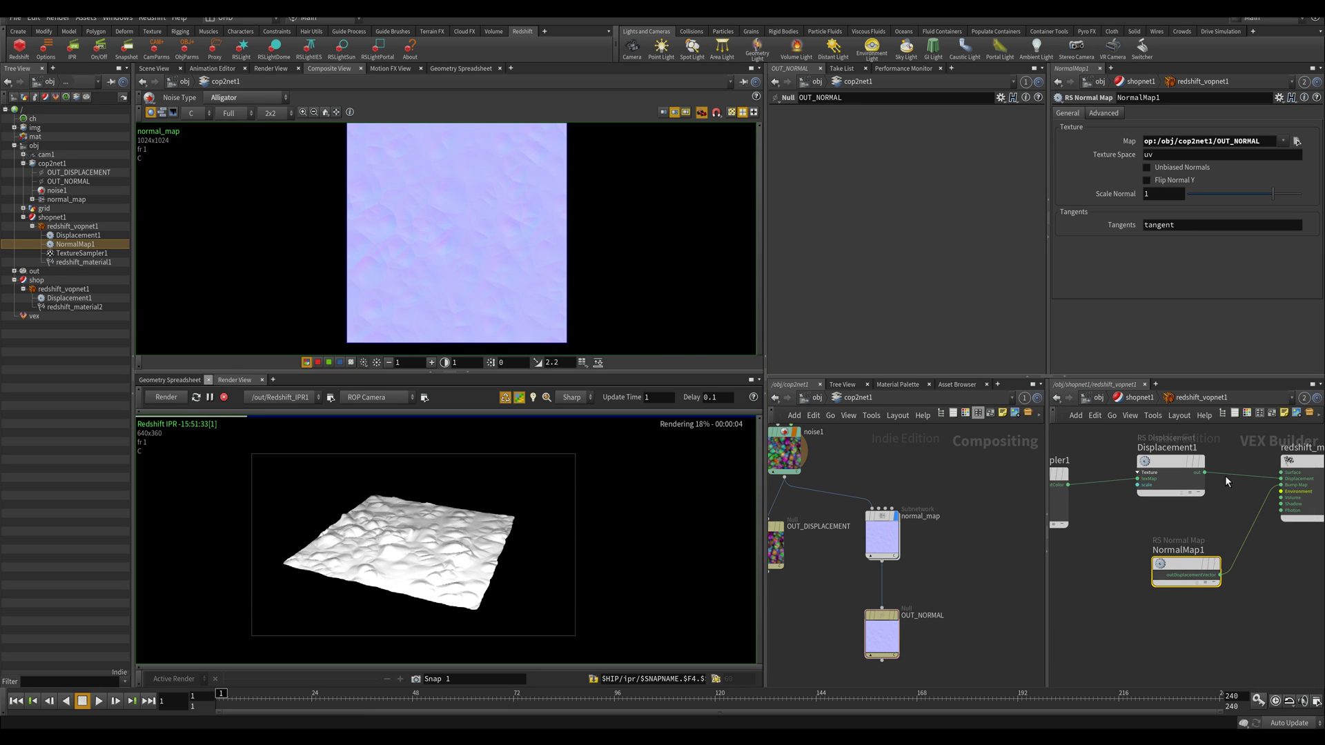
pyautogui.rightClick(1227, 474)
pyautogui.click(1192, 511)
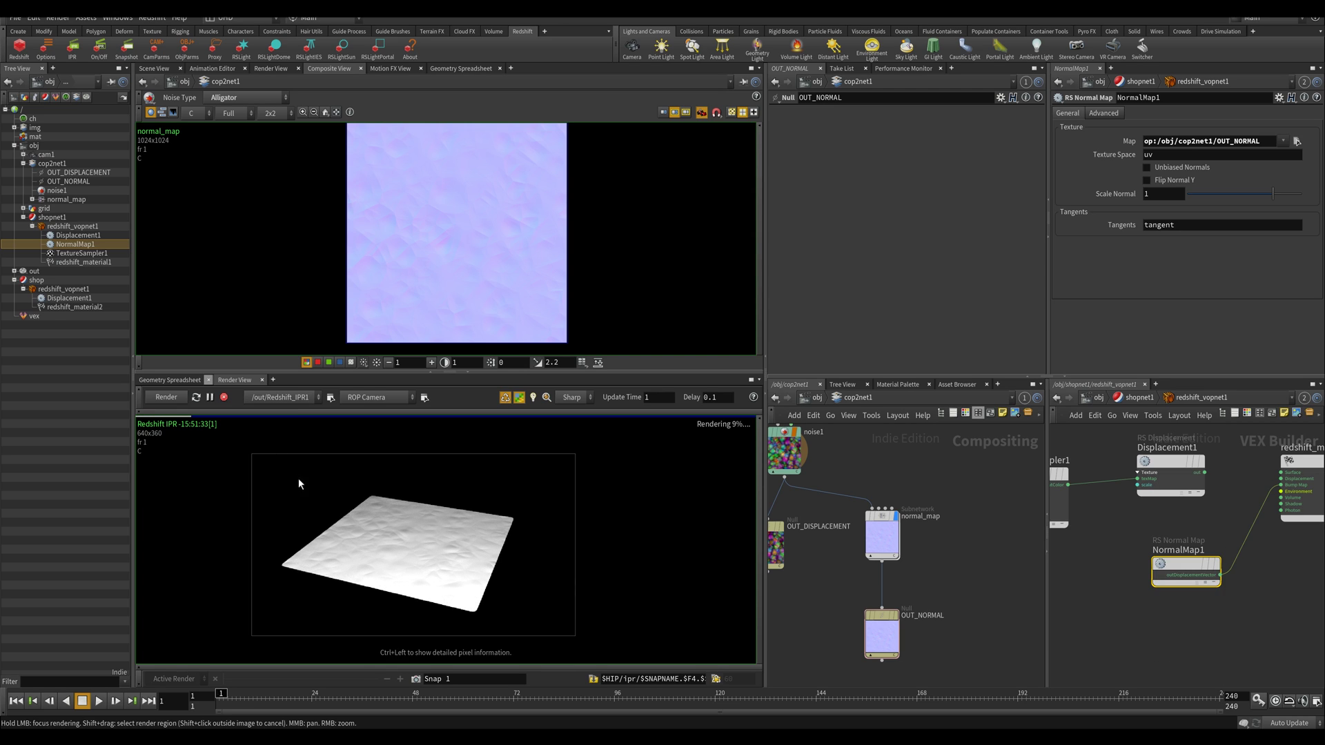
pyautogui.click(168, 399)
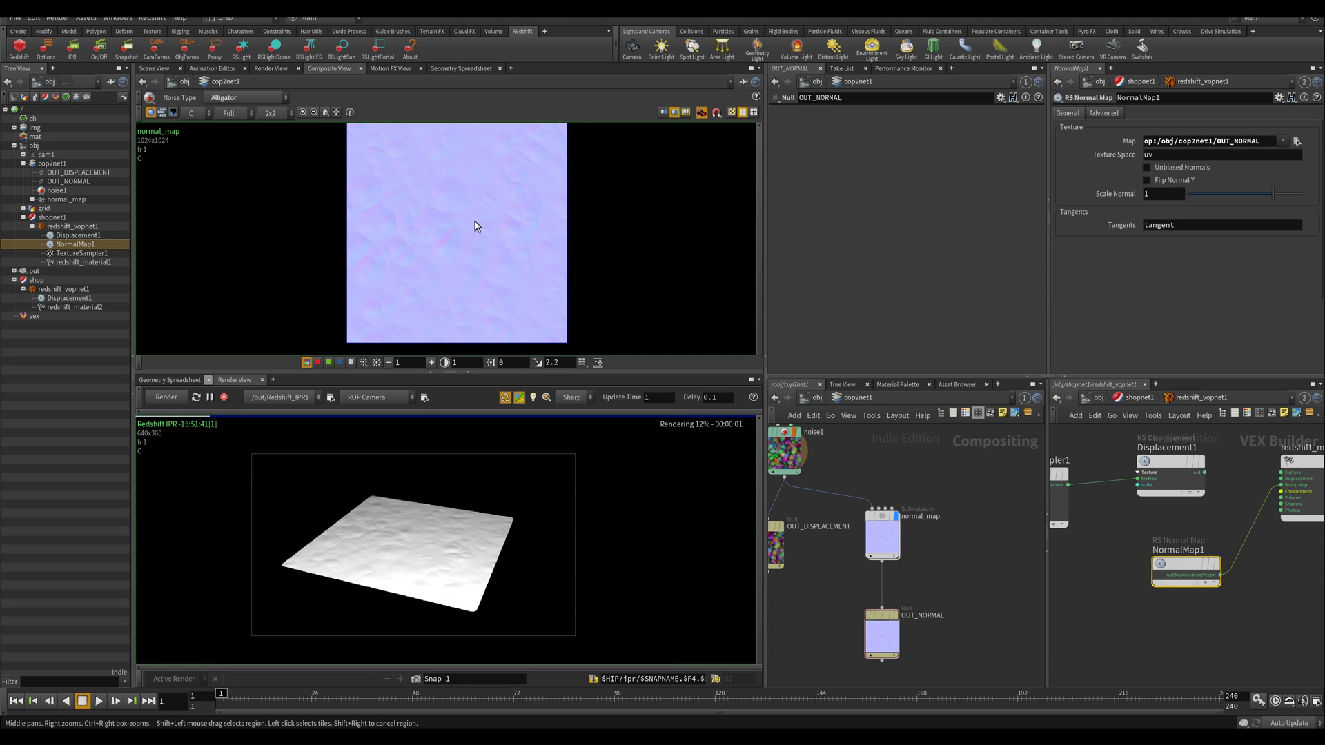
pyautogui.click(154, 69)
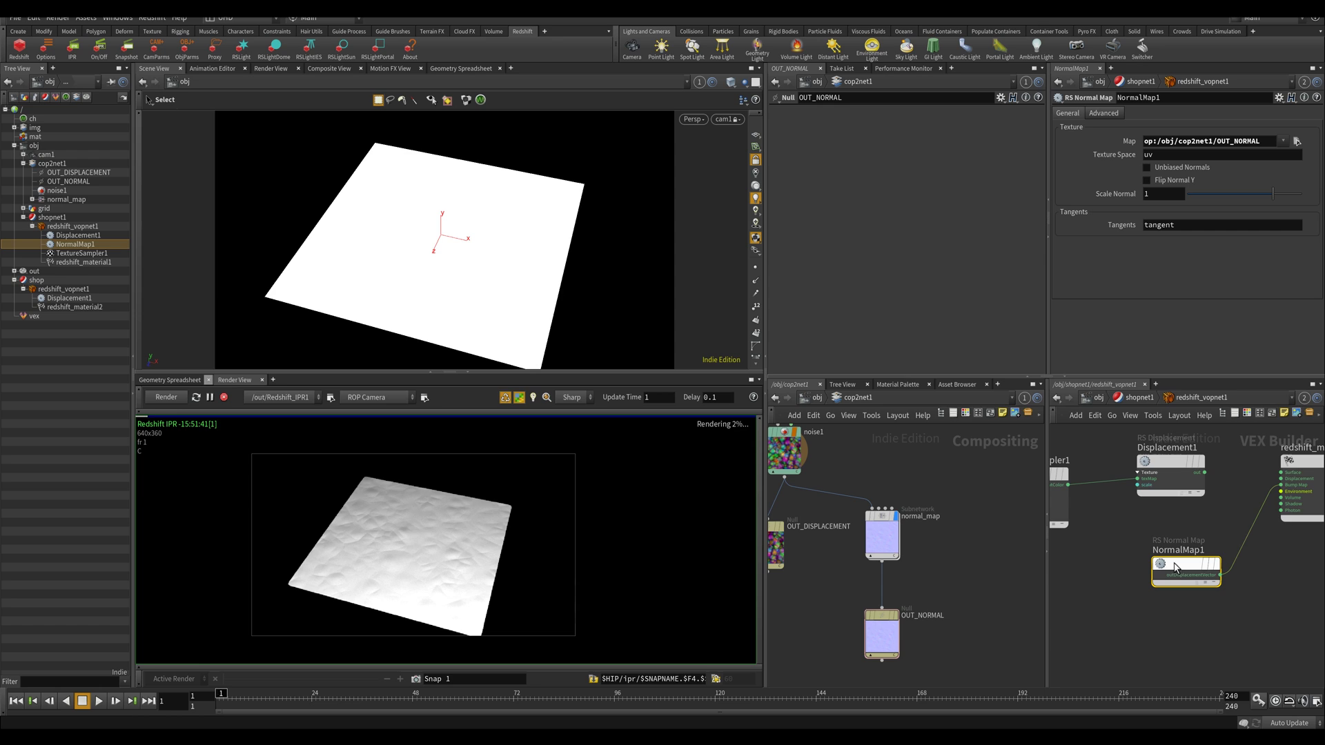
# Reposition OUT_DISPLACEMENT and noise1 in cop2net1 so noise1 sits centred above its displacement and normal branches
pyautogui.moveTo(1251, 453); pyautogui.dragTo(1148, 487, button='middle')
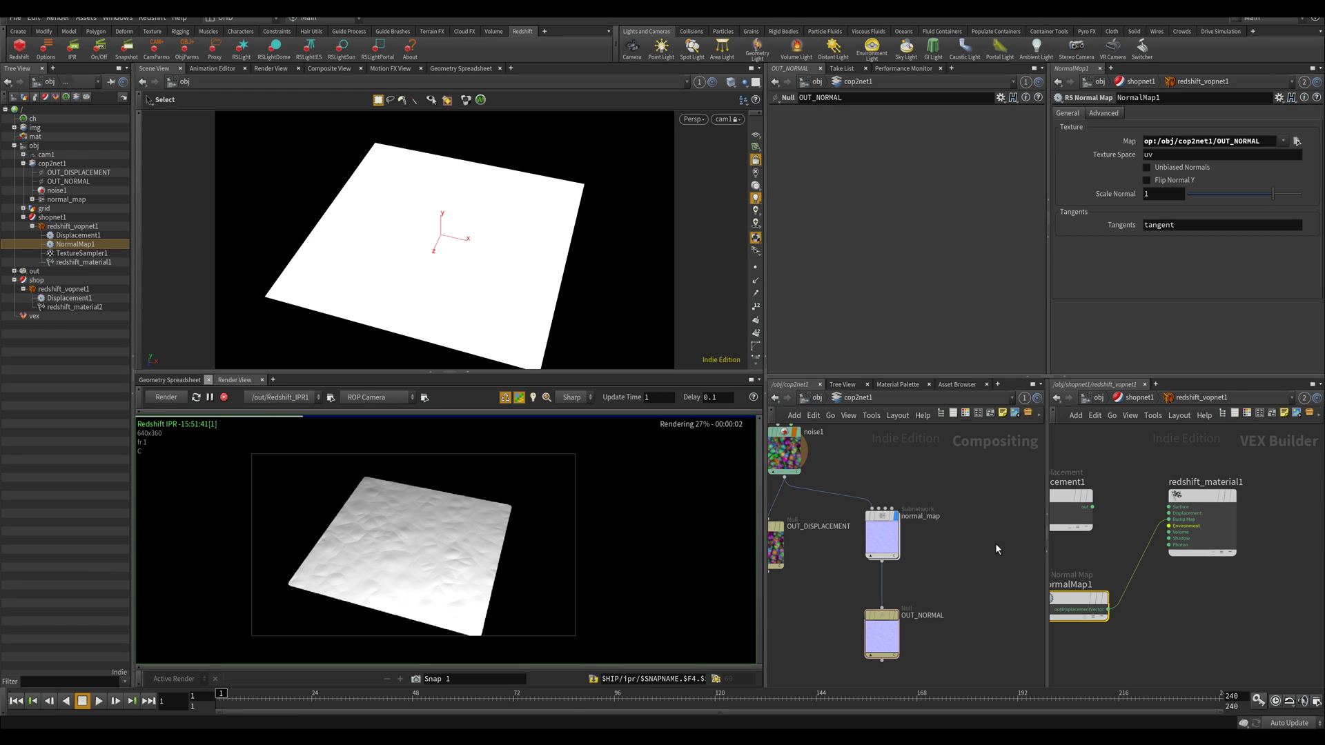
pyautogui.scroll(-2, 888, 625)
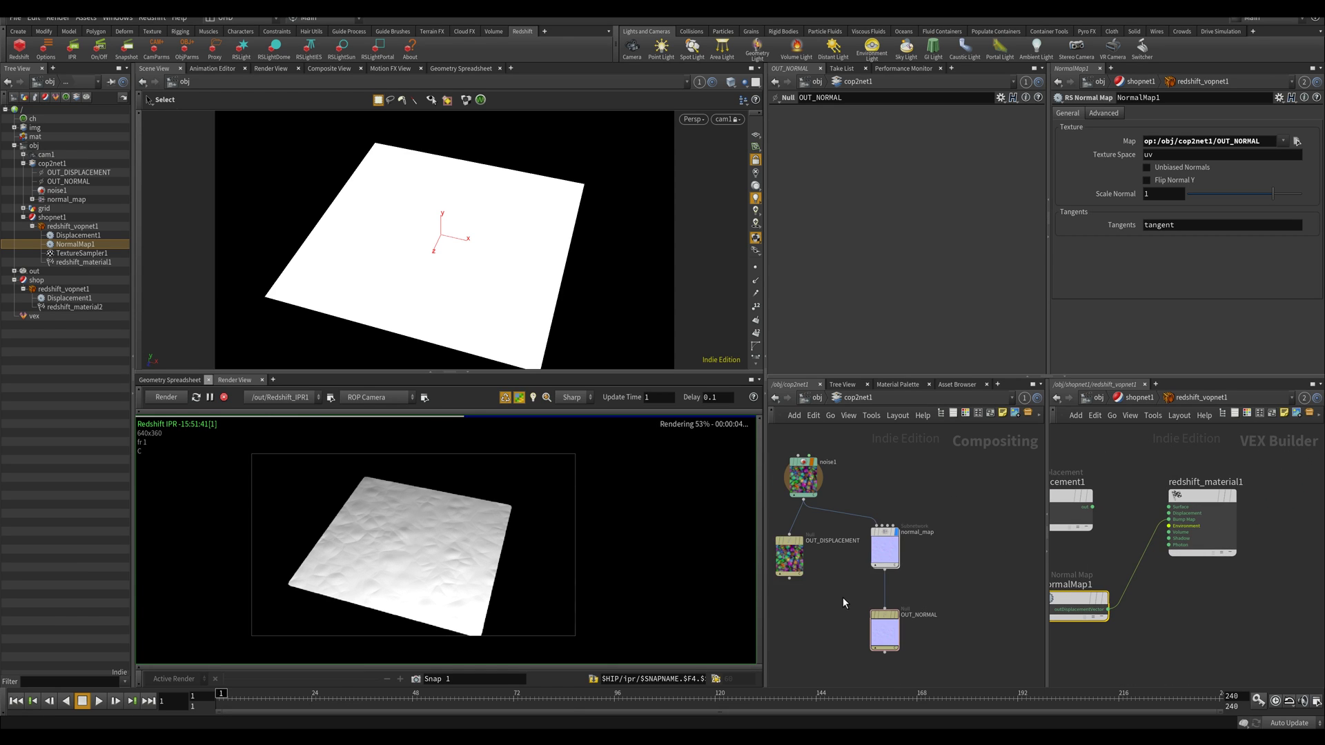
pyautogui.moveTo(812, 565); pyautogui.dragTo(839, 549, button='middle')
pyautogui.moveTo(819, 531); pyautogui.dragTo(808, 523)
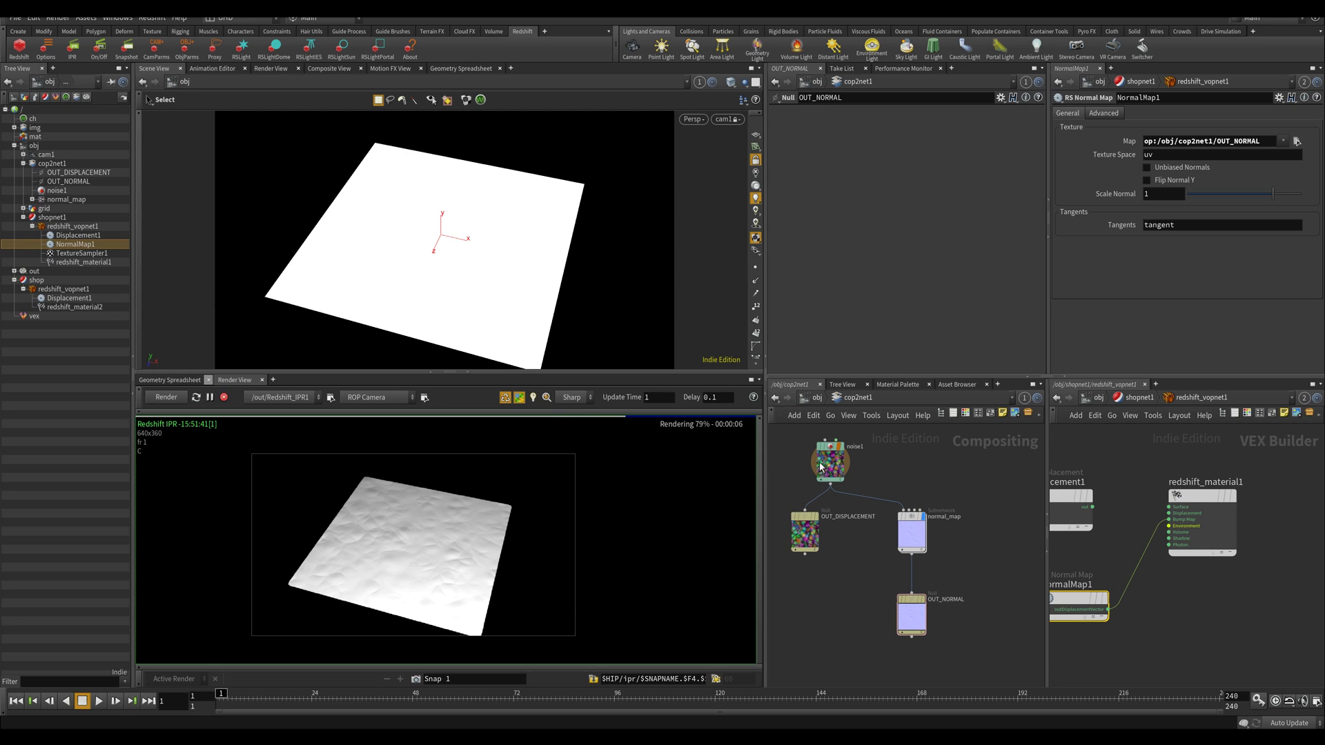
pyautogui.moveTo(820, 467); pyautogui.dragTo(848, 459)
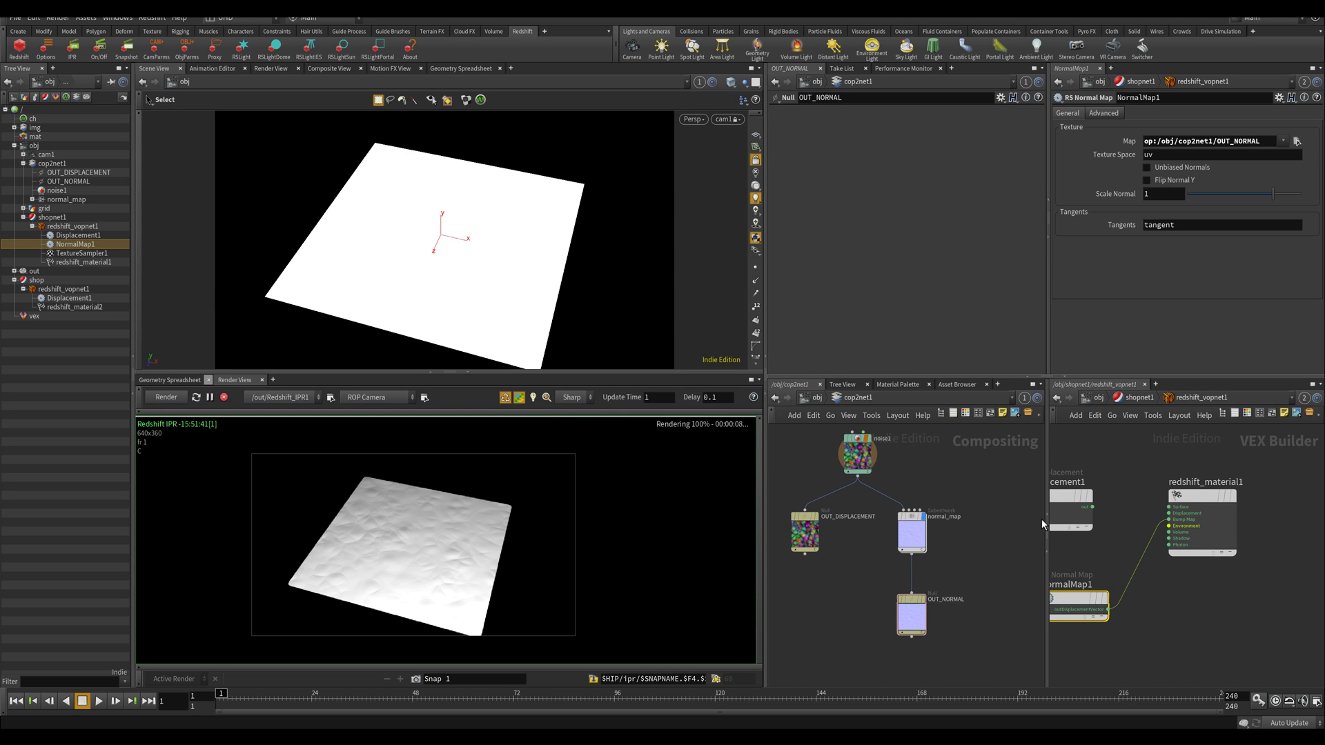
# Examine the normal-mapped surface detail of the rendered grid up close
pyautogui.scroll(3, 388, 541)
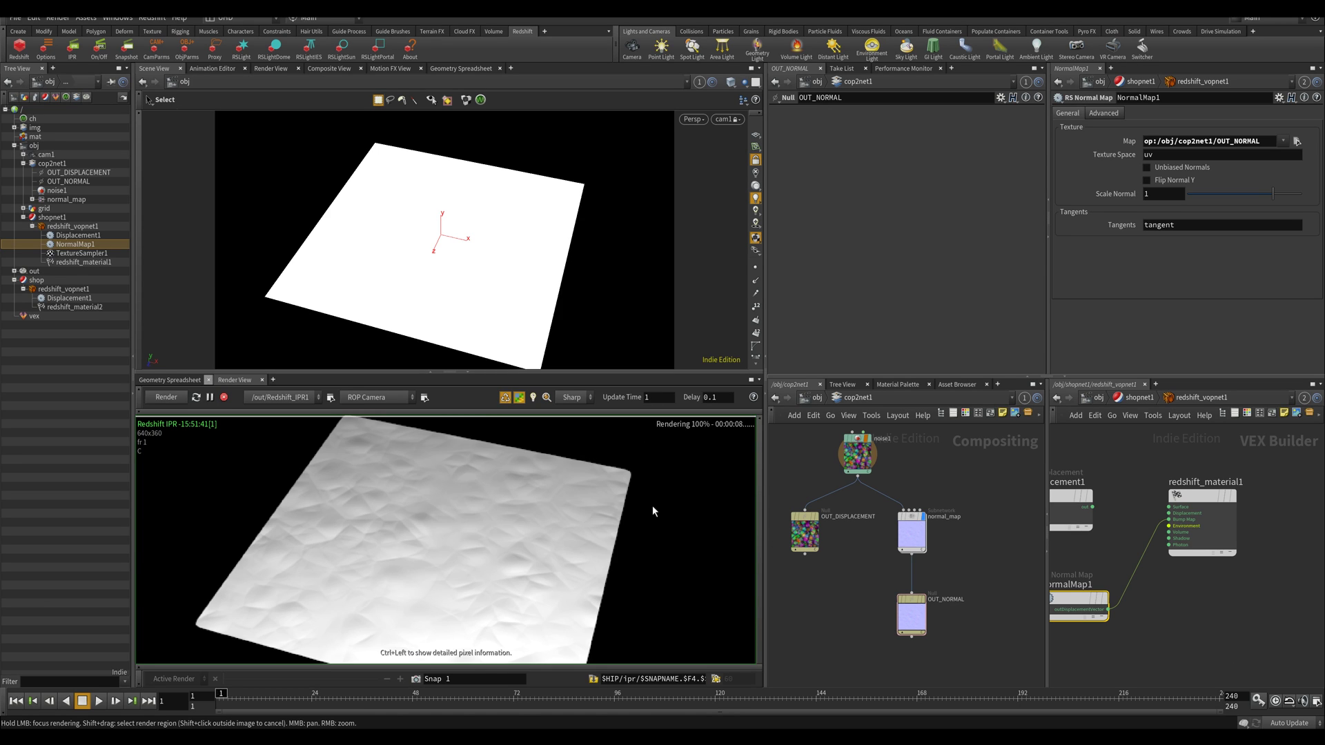
pyautogui.scroll(-1, 614, 488)
pyautogui.scroll(-2, 526, 505)
pyautogui.scroll(-2, 527, 506)
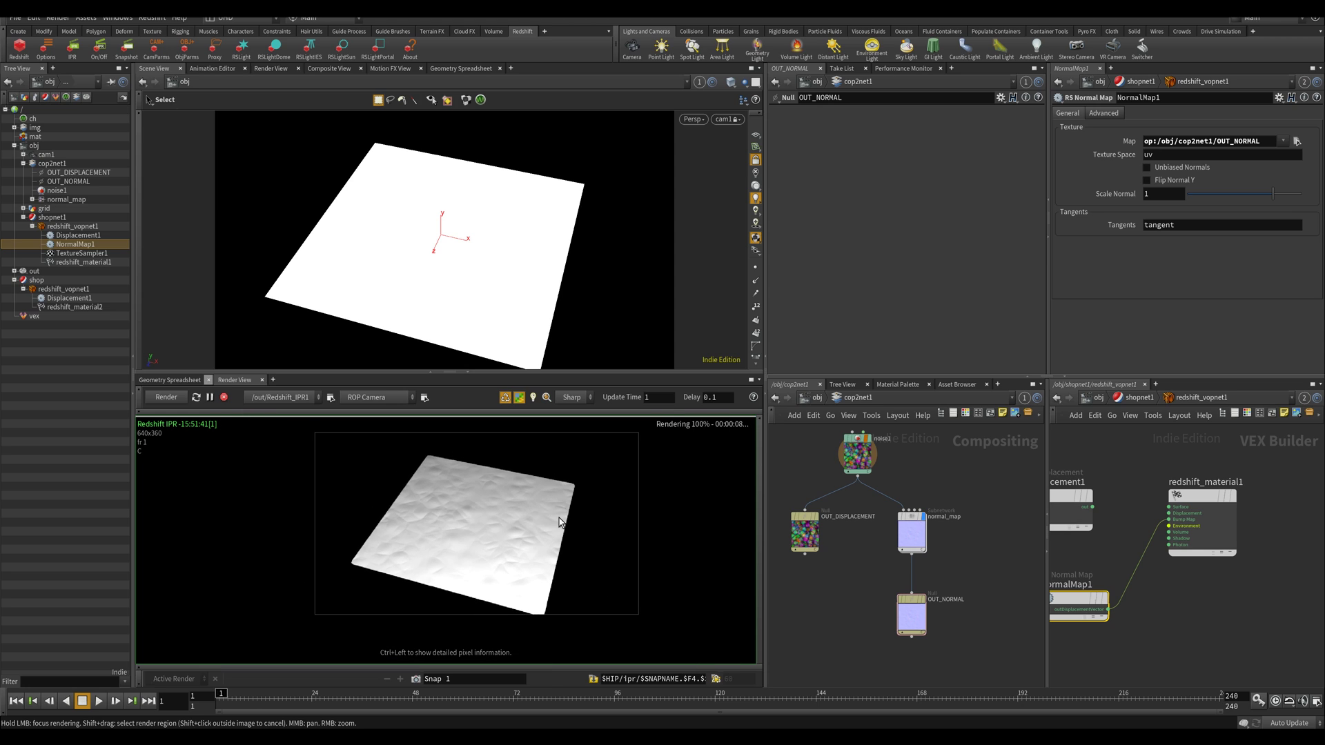
pyautogui.moveTo(557, 515); pyautogui.dragTo(514, 521, button='middle')
pyautogui.scroll(2, 466, 536)
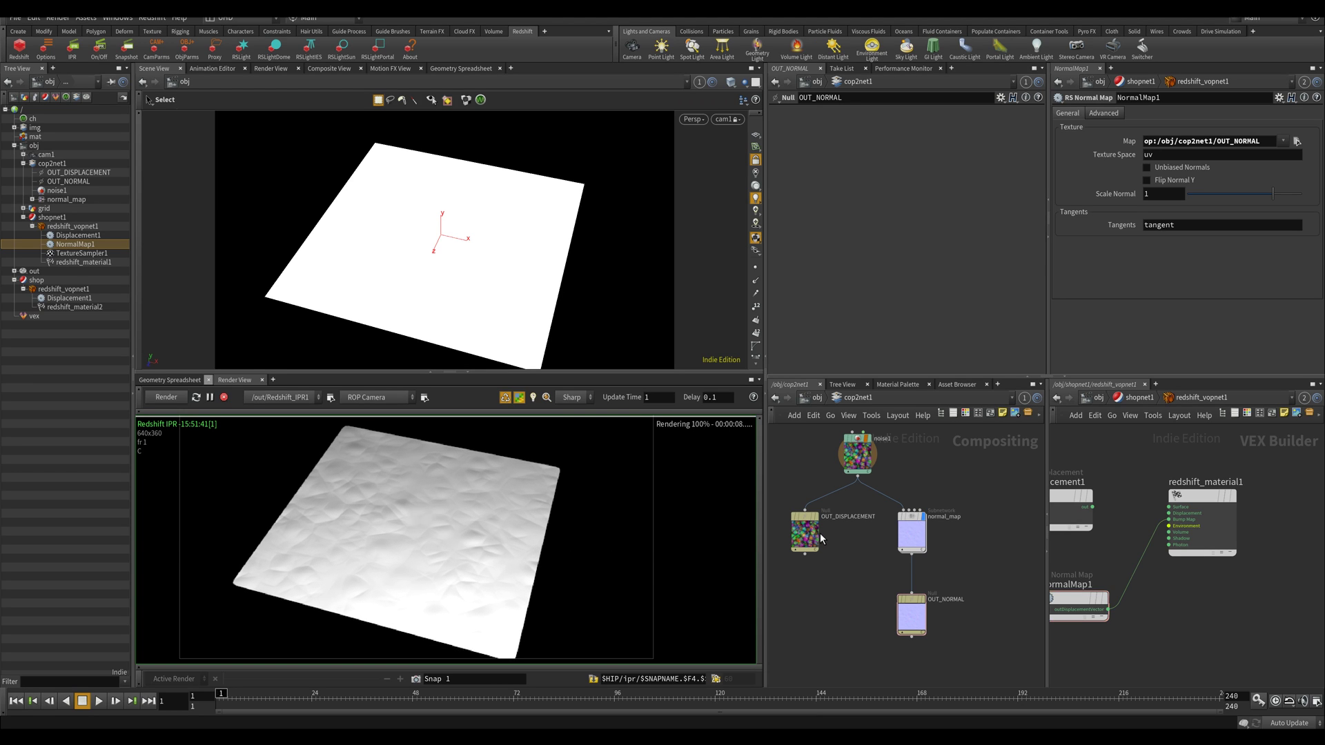
# Place a ROP File Output node below OUT_DISPLACEMENT in cop2net1 and delete it again
pyautogui.moveTo(858, 544); pyautogui.dragTo(872, 555, button='middle')
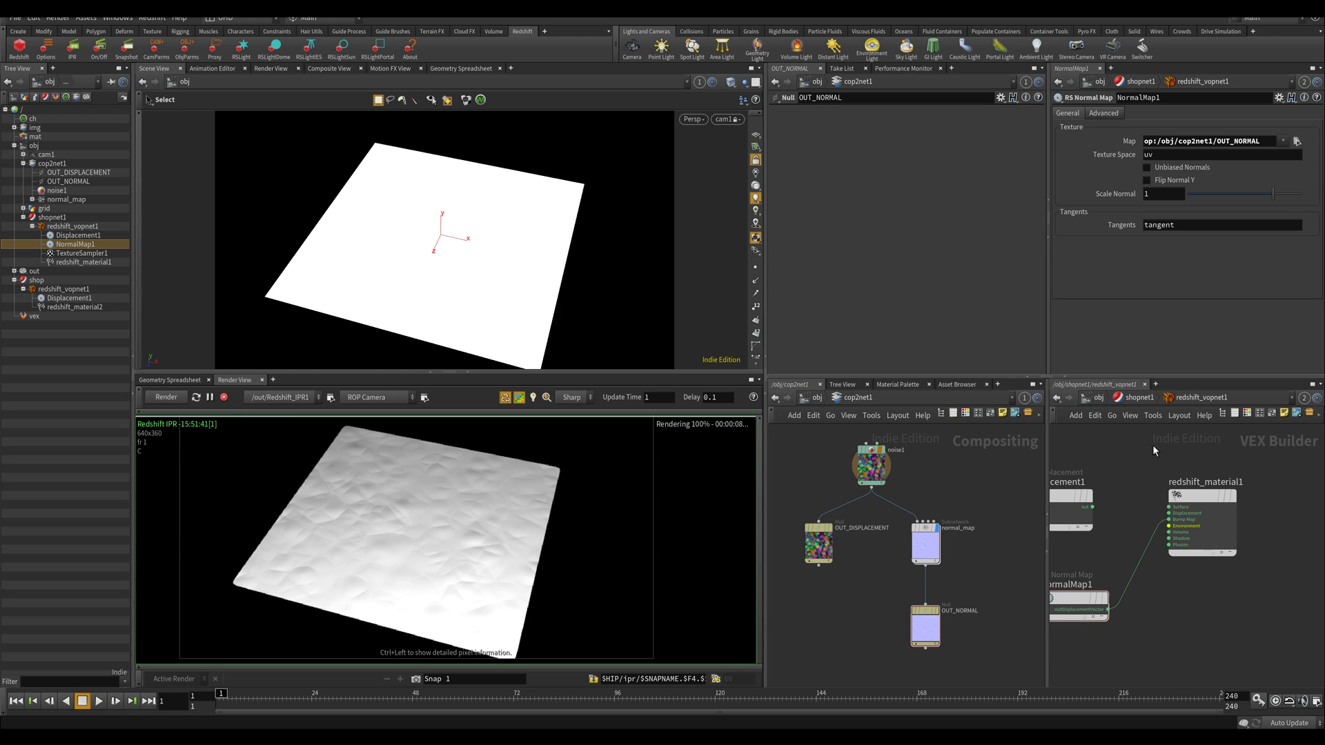
pyautogui.press('h')
pyautogui.press('Tab')
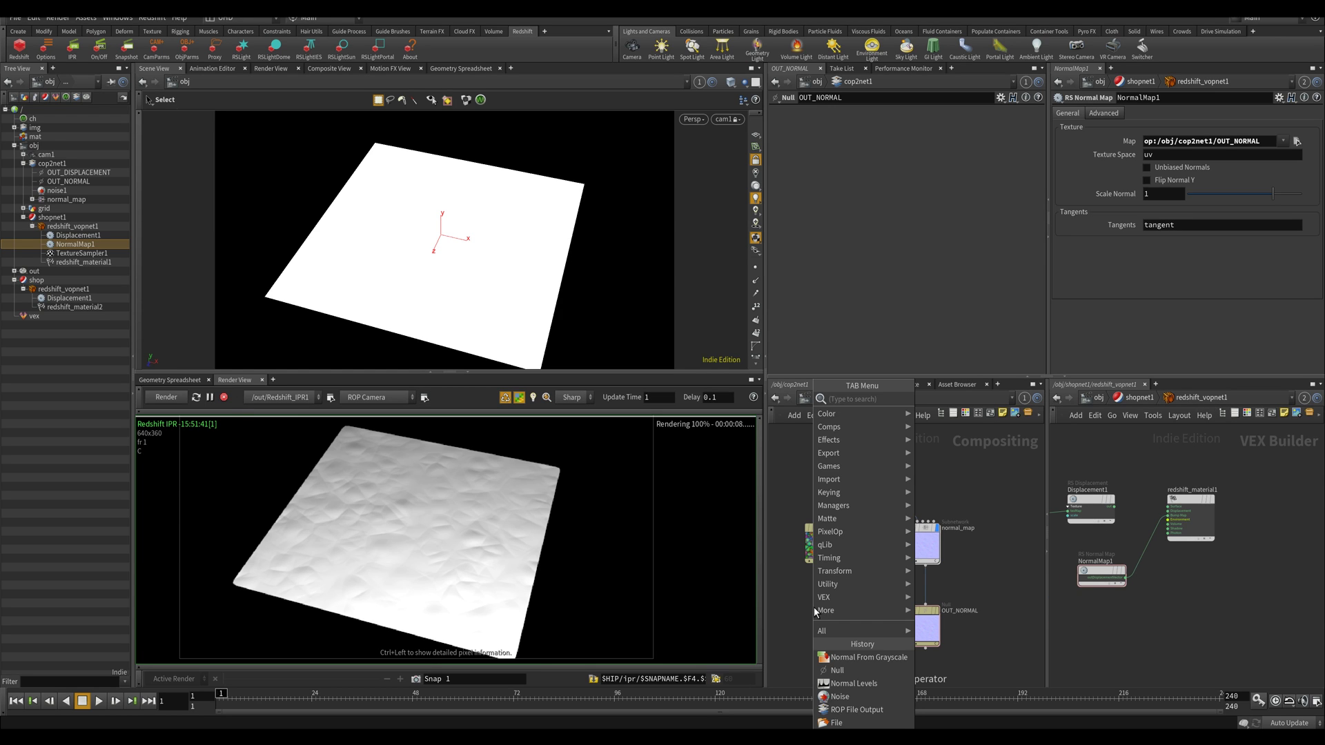
pyautogui.write('file')
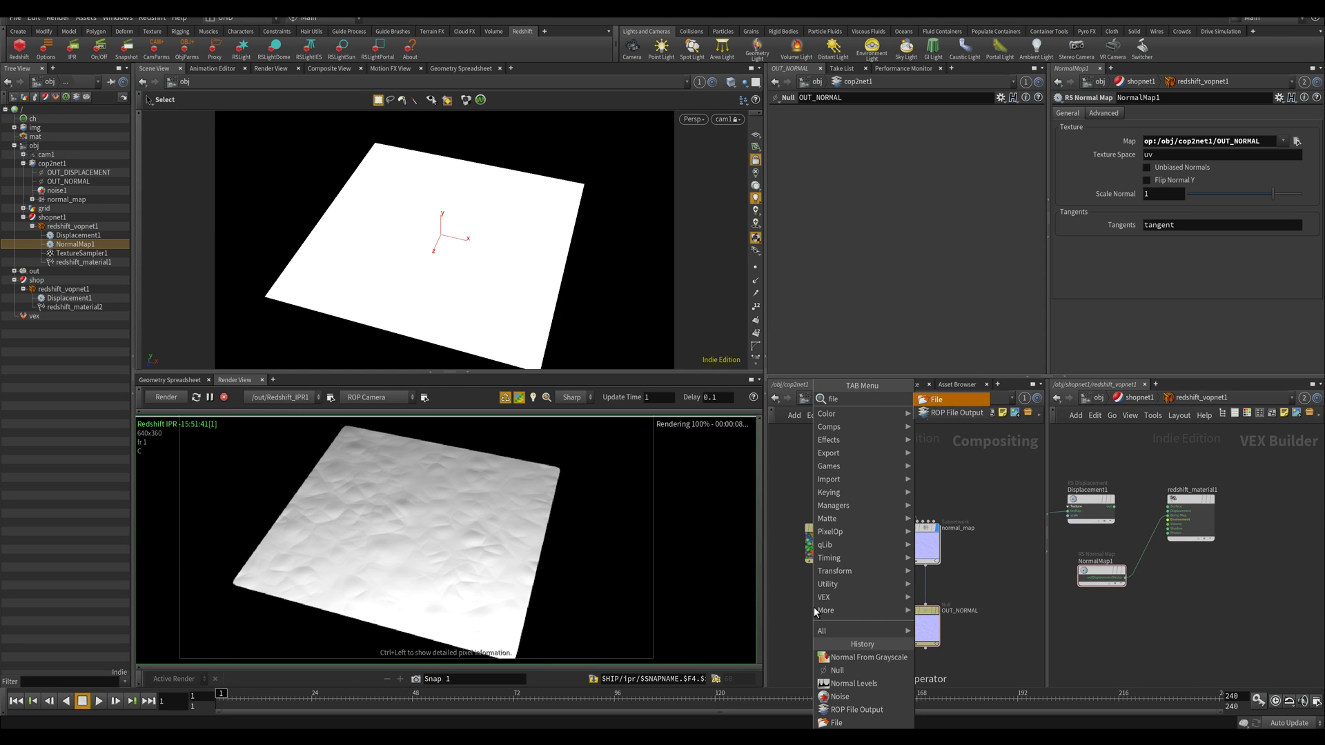
pyautogui.press('Down')
pyautogui.press('Return')
pyautogui.click(813, 607)
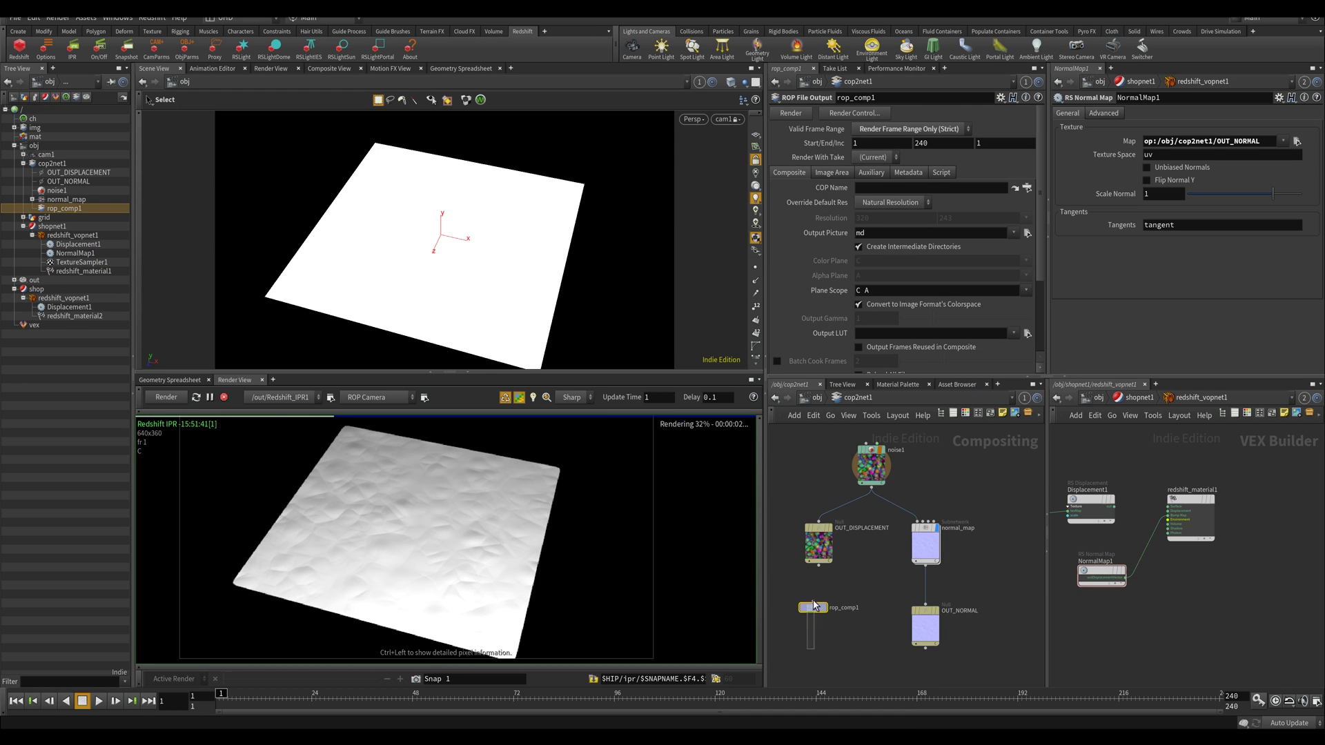
pyautogui.press('Delete')
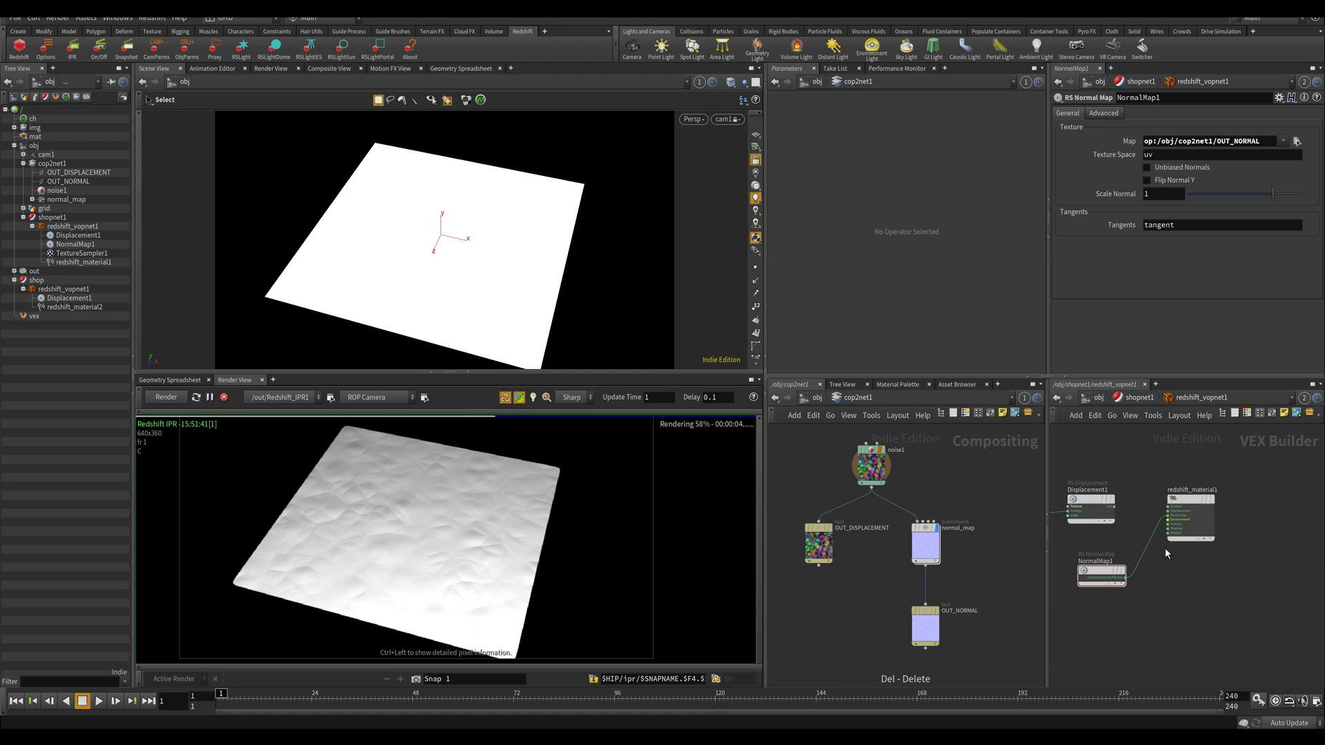
# Stop the Redshift IPR rendering of the grid
pyautogui.click(224, 397)
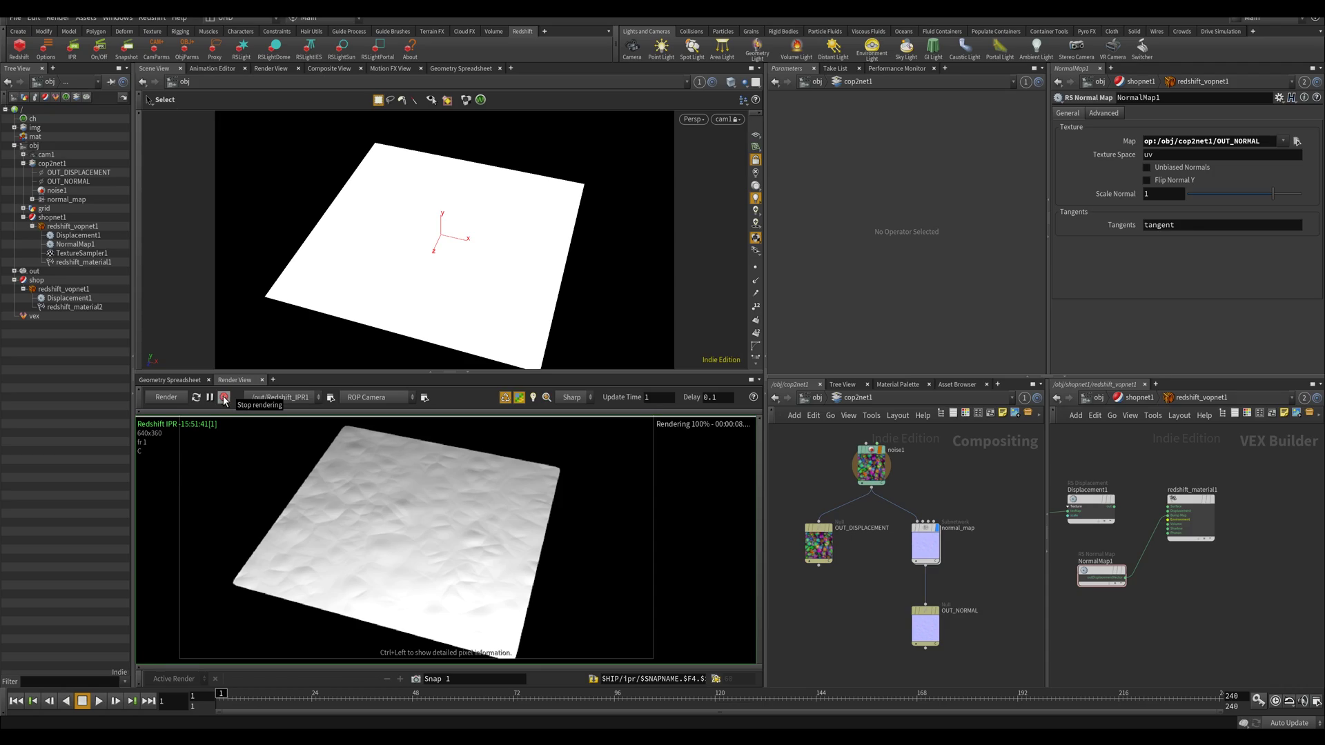